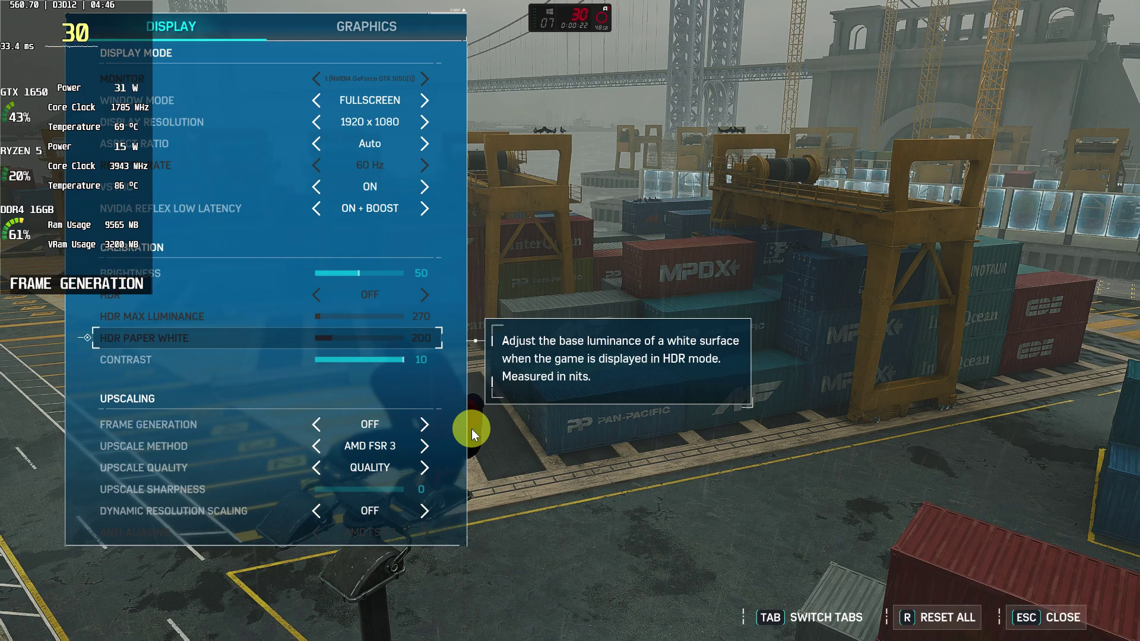
Switch Frame Generation to AMD FSR 3 Frame Generation and apply the change.
left_click(424, 424)
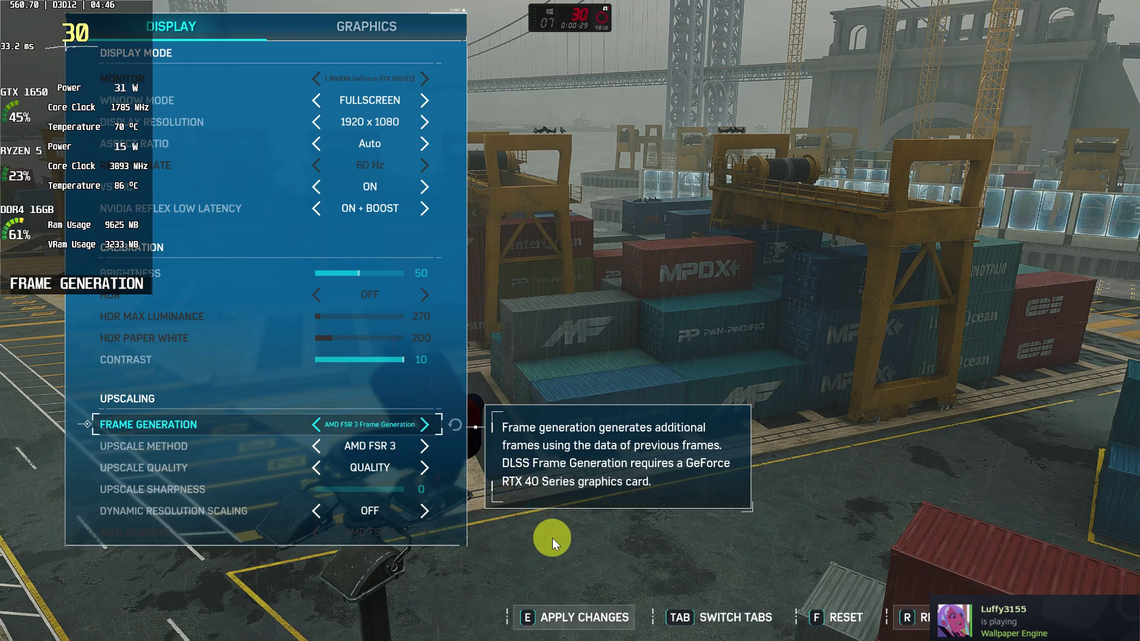
key("e")
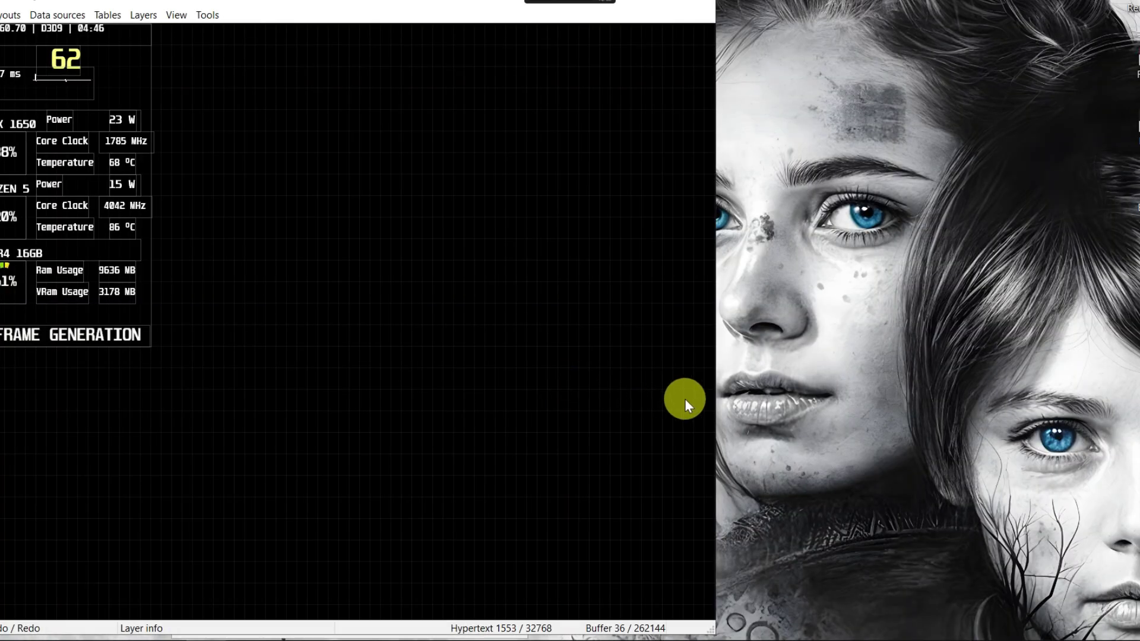
Drag the crash report dialog aside and close it without sending the report.
left_click_drag(670, 138, 713, 77)
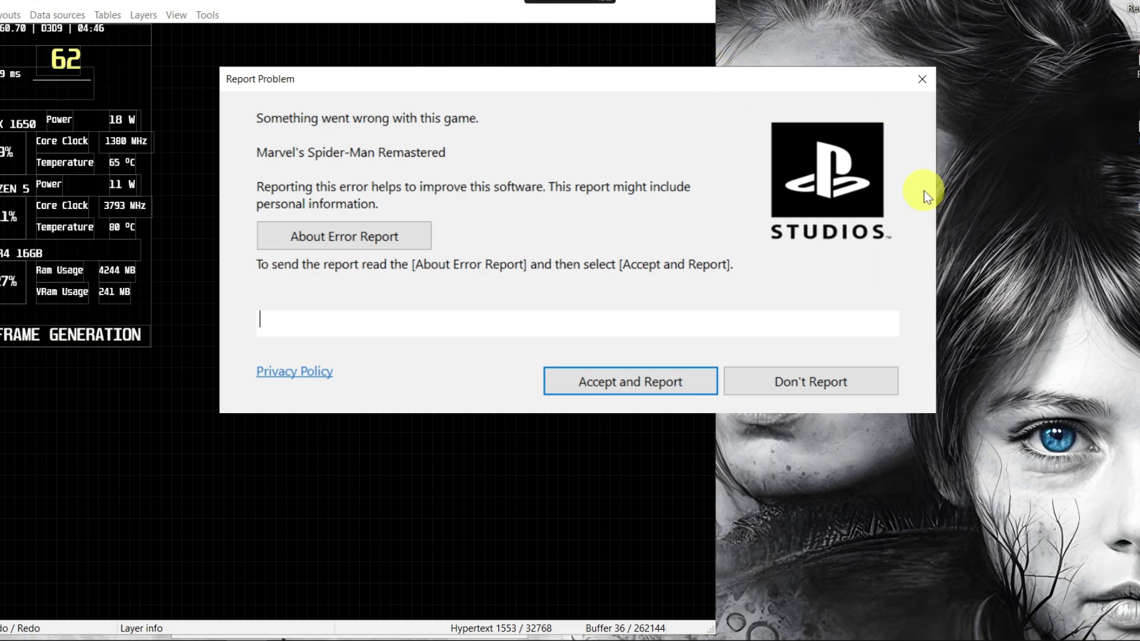
left_click(925, 77)
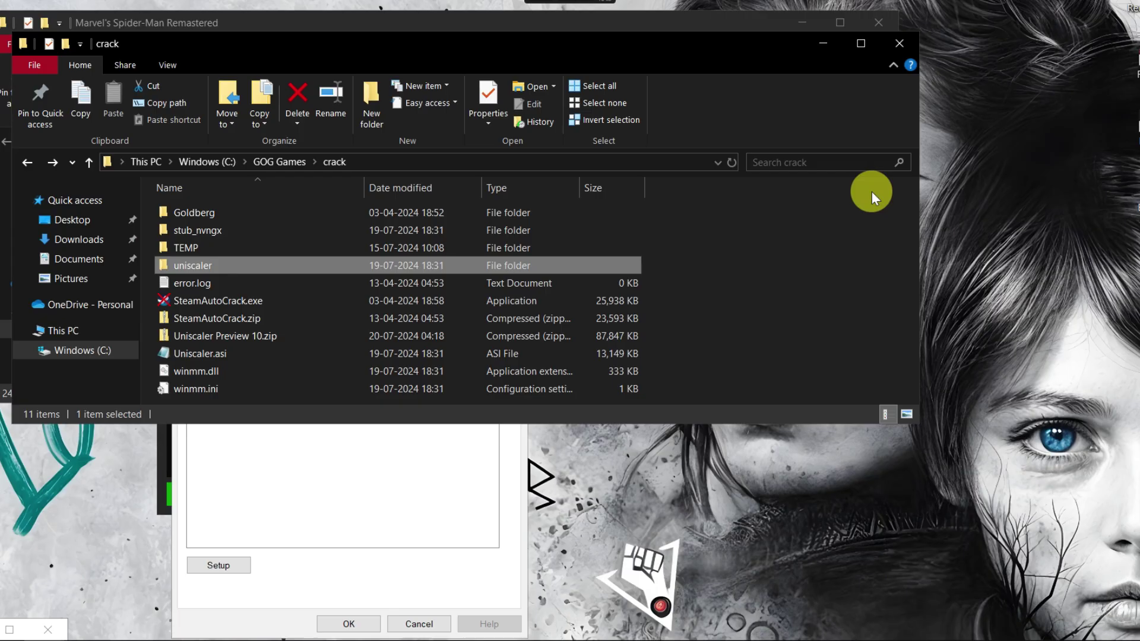
Arrange the crack and game folder windows, bringing the crack folder forward and maximized.
left_click_drag(749, 45, 1139, 66)
left_click(426, 303)
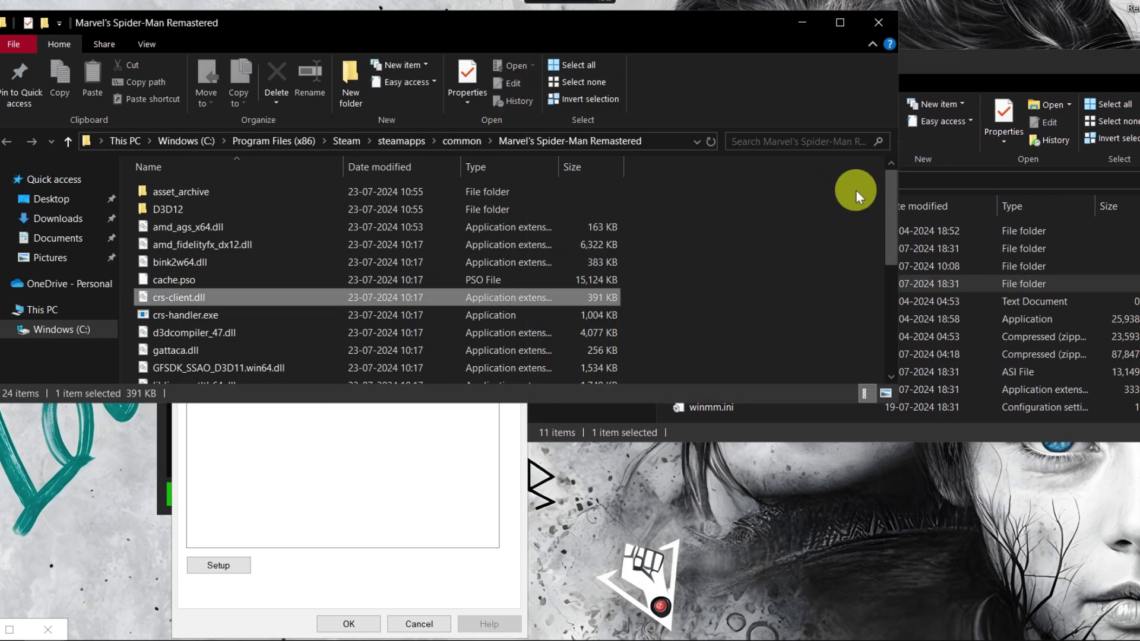
left_click_drag(890, 204, 862, 220)
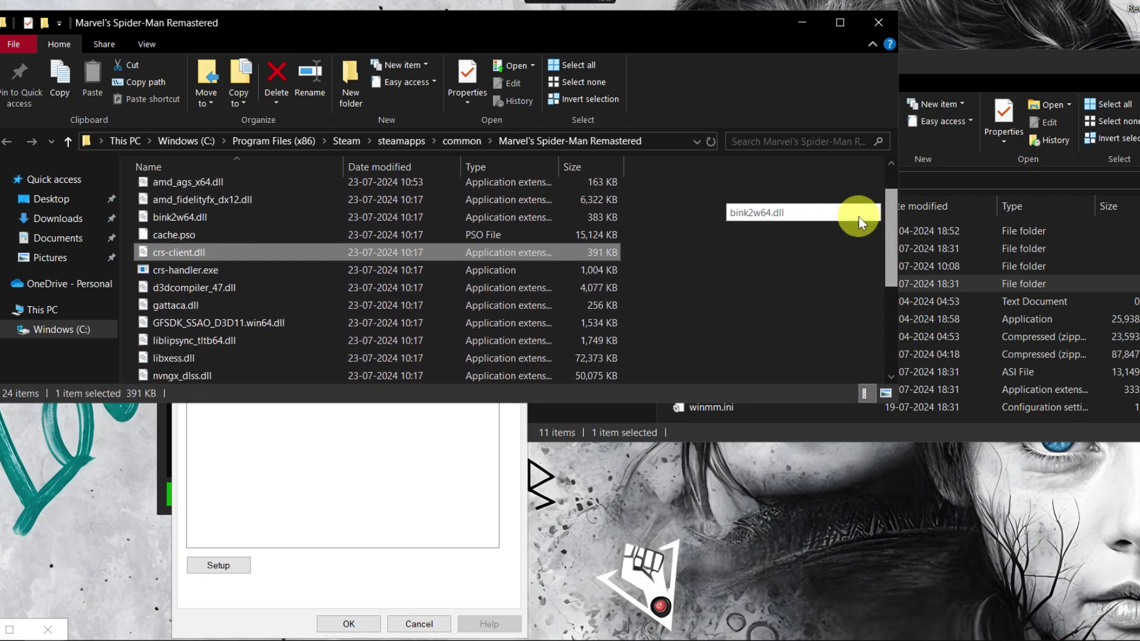
left_click(1045, 57)
left_click_drag(878, 66, 573, 66)
left_click(1045, 61)
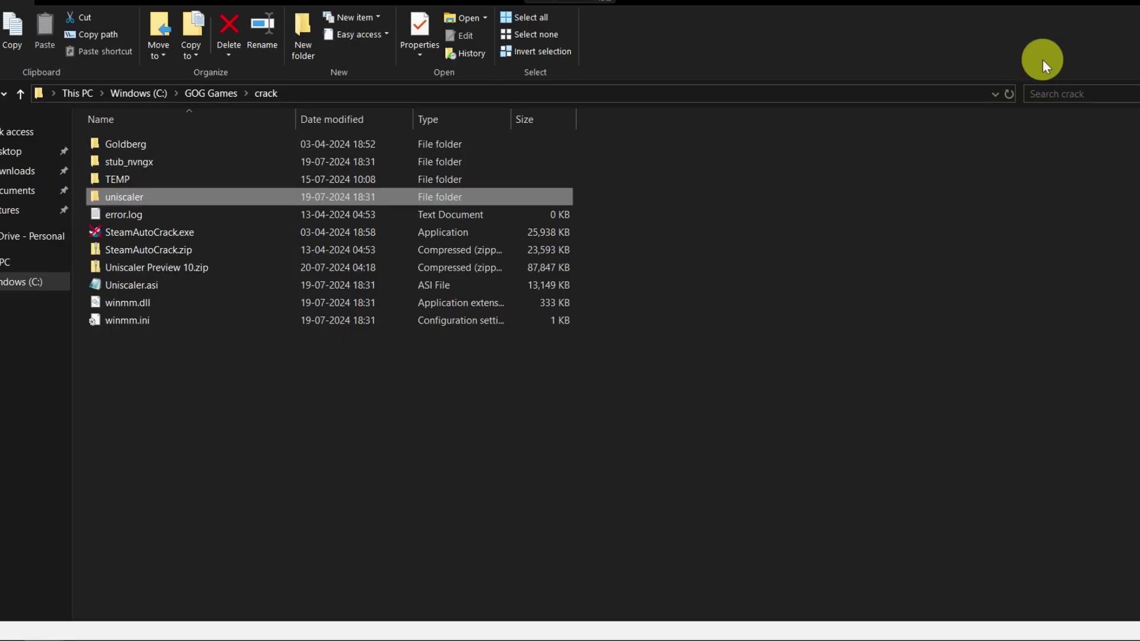
Copy Uniscaler.asi, winmm.dll and winmm.ini from crack and paste them into the game folder.
left_click_drag(205, 402, 115, 287)
right_click(115, 287)
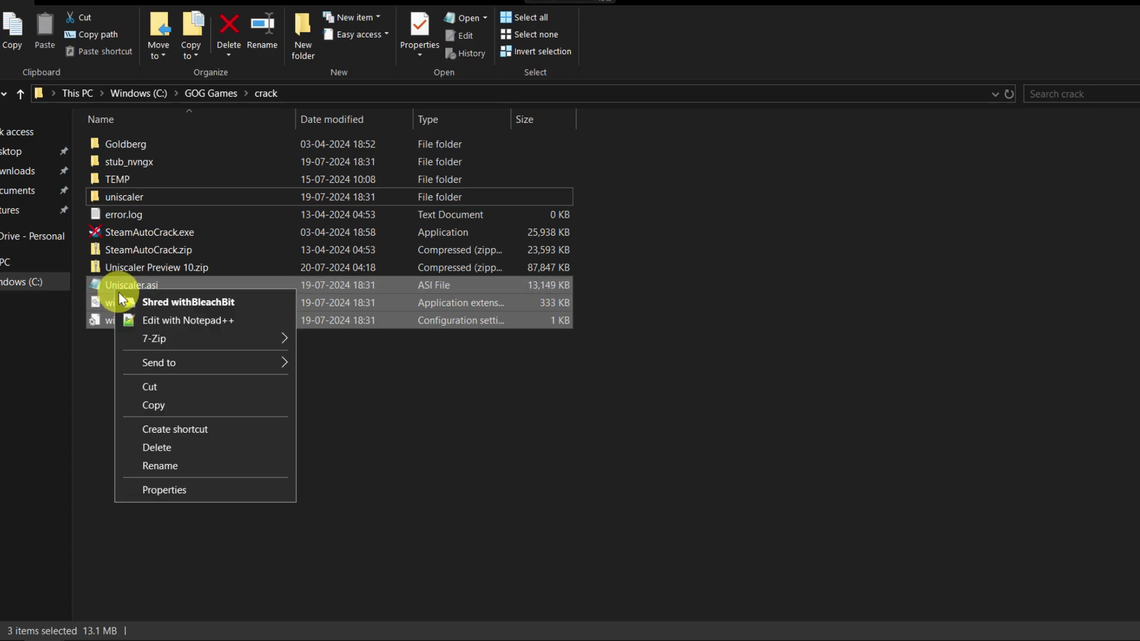
left_click(169, 403)
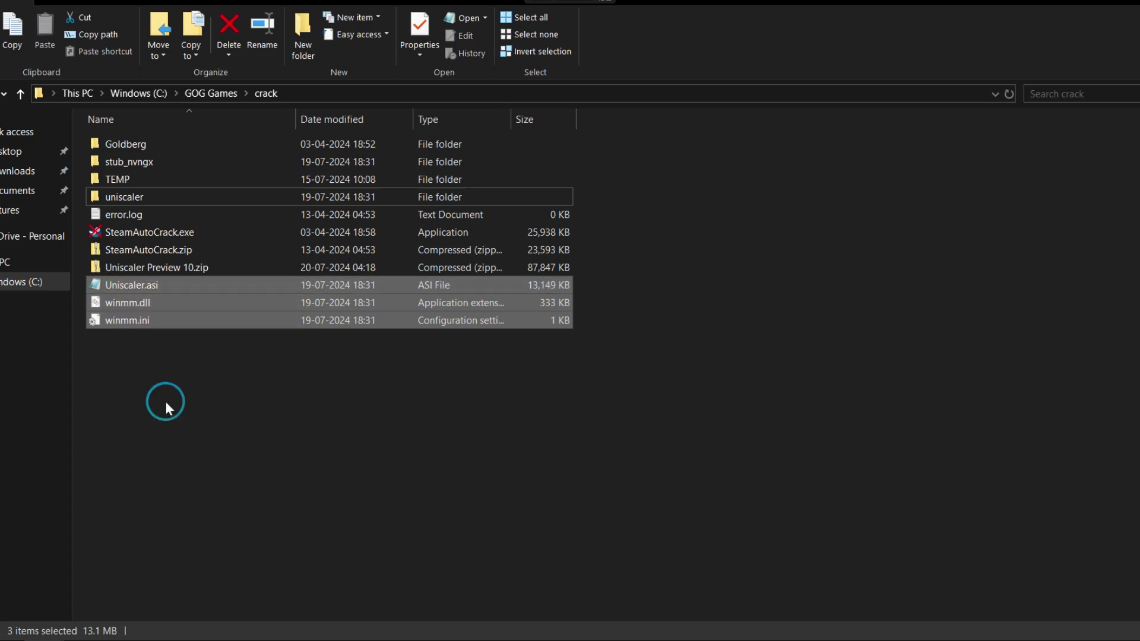
left_click(18, 629)
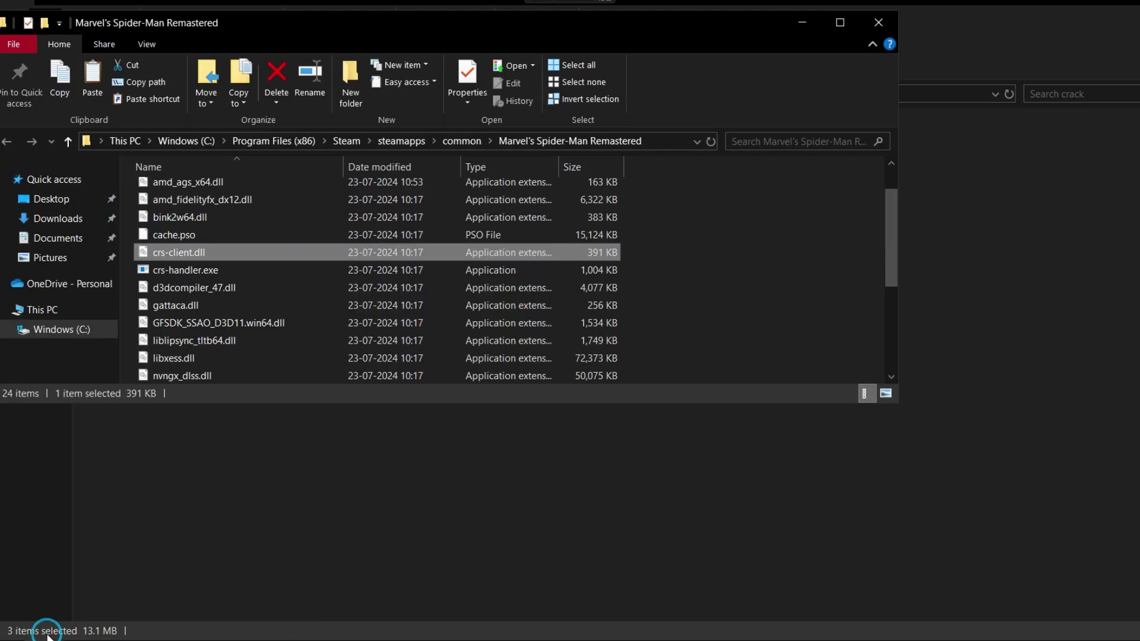
left_click(747, 280)
right_click(747, 280)
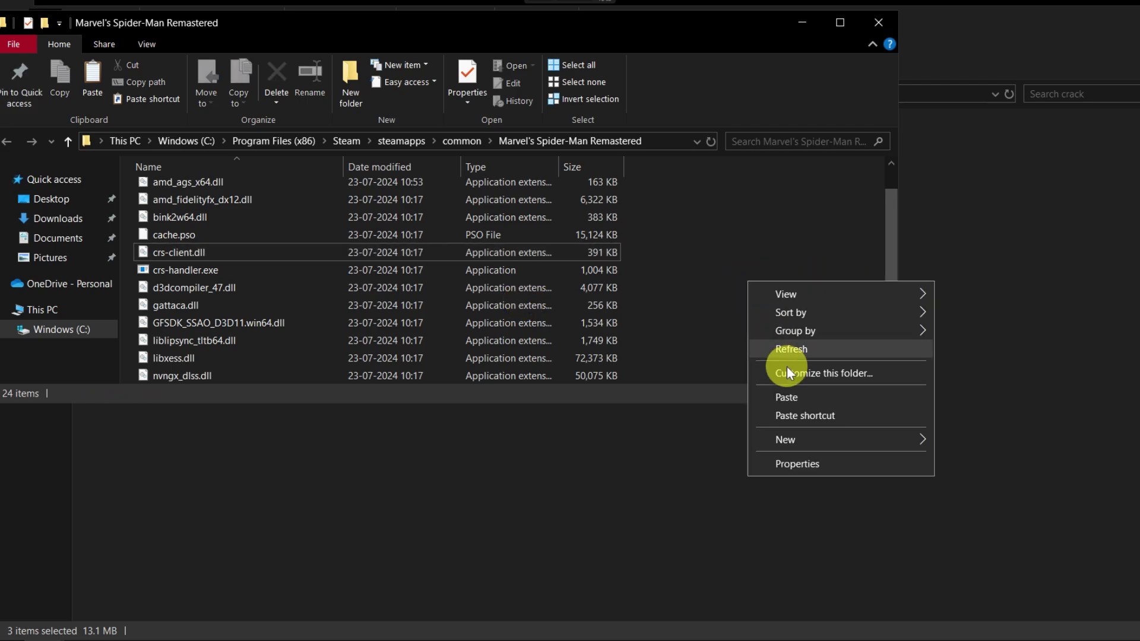
left_click(788, 392)
left_click(657, 473)
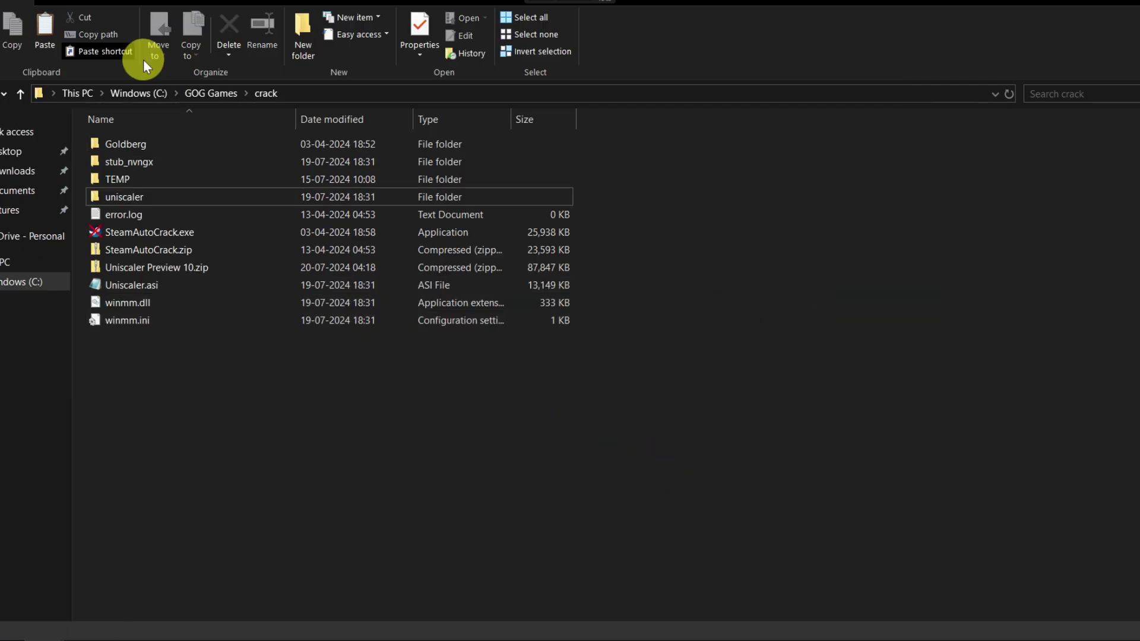
Open stub_nvngx and drag EnableSignatureOverride.reg into the game folder.
left_click(141, 162)
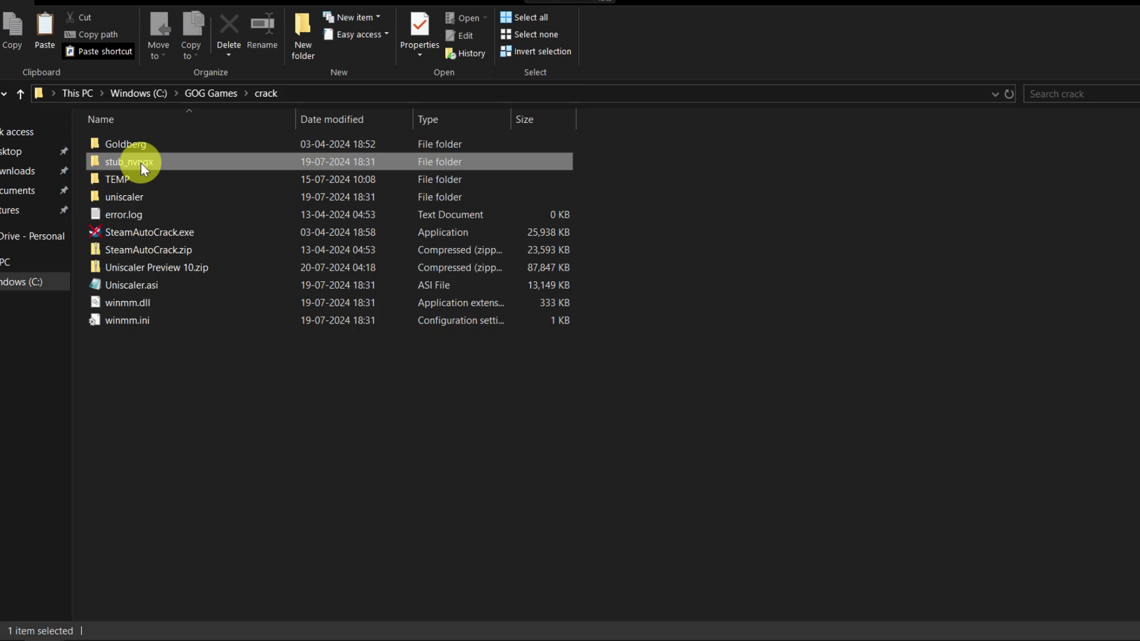
double_click(141, 163)
left_click(141, 162)
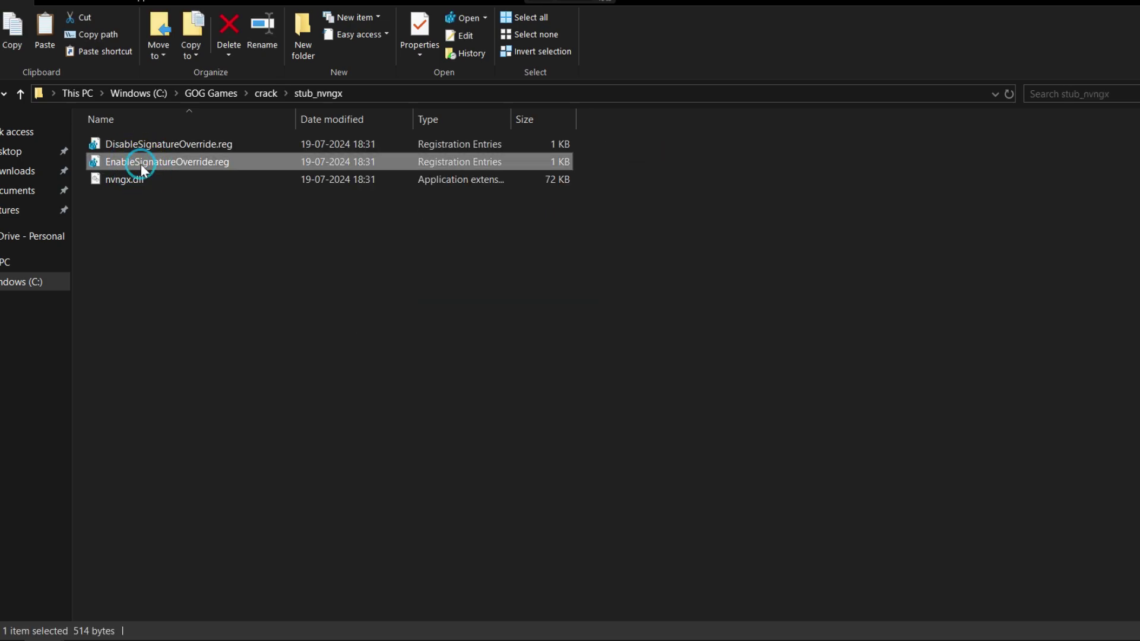
left_click_drag(101, 158, 652, 237)
Copy the uniscaler folder from crack and paste it into the maximized game folder.
left_click(803, 22)
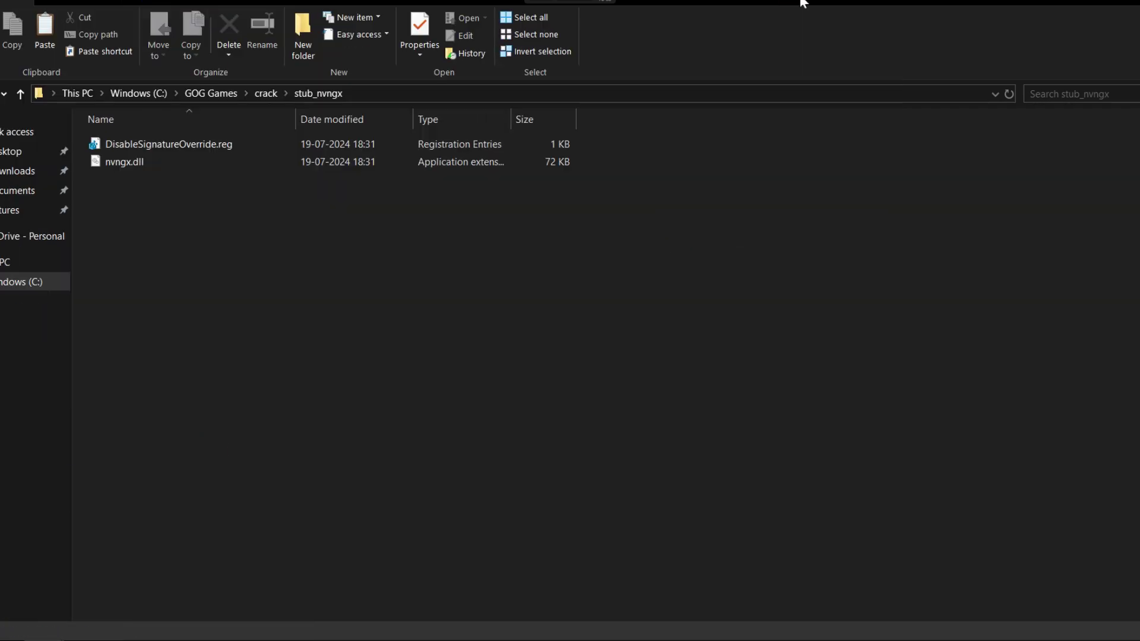
key("alt+Up")
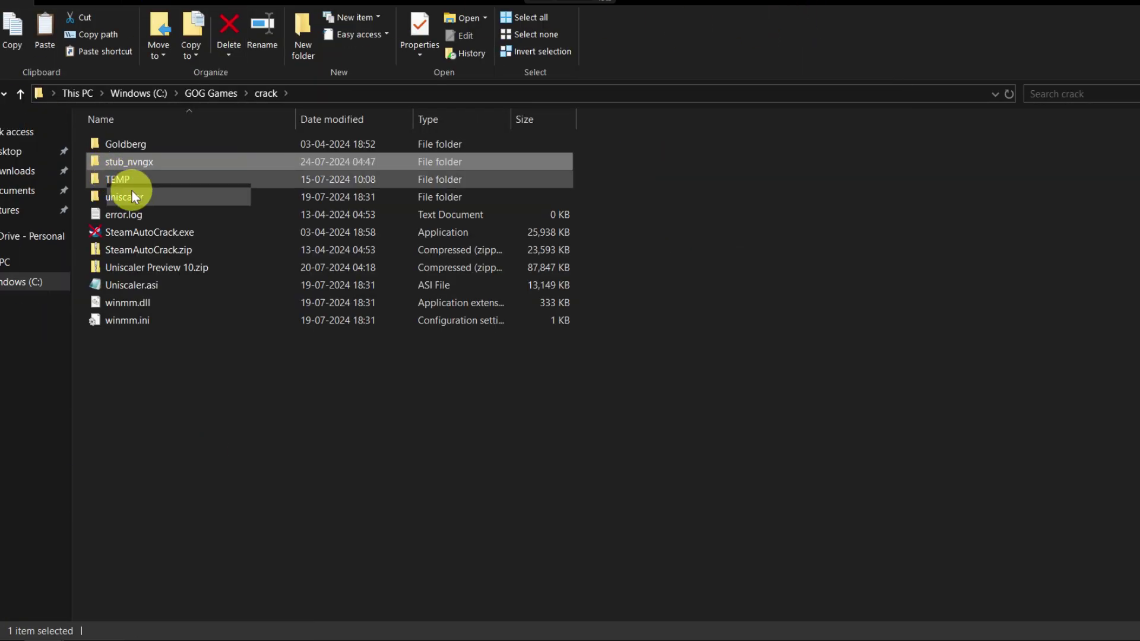
left_click(133, 190)
right_click(147, 198)
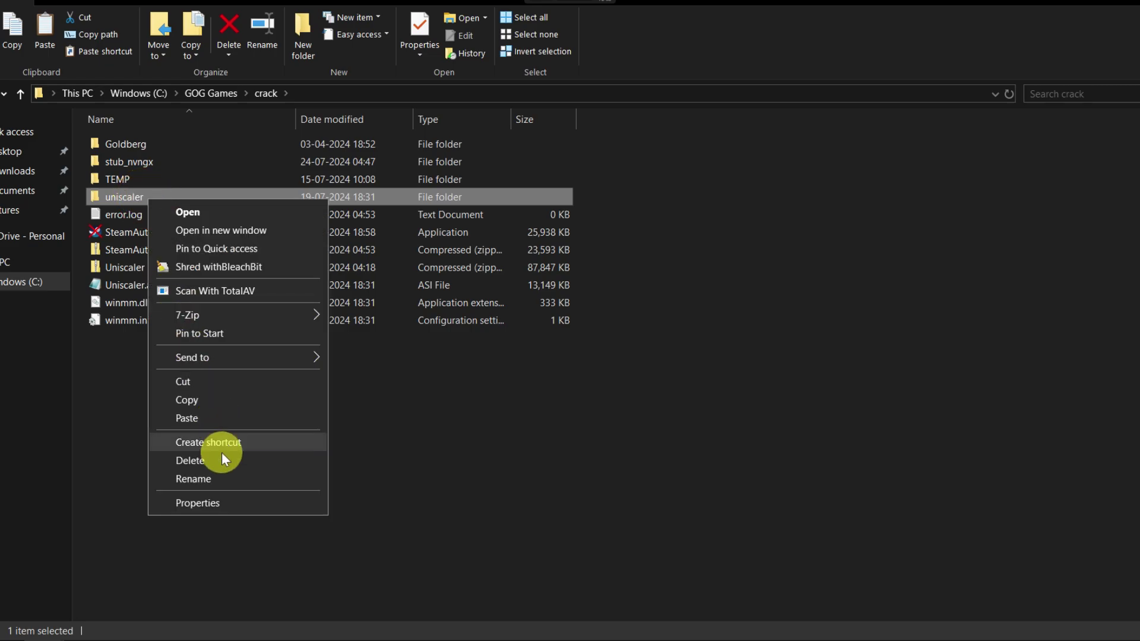
left_click(186, 399)
left_click(46, 623)
left_click(140, 534)
right_click(714, 282)
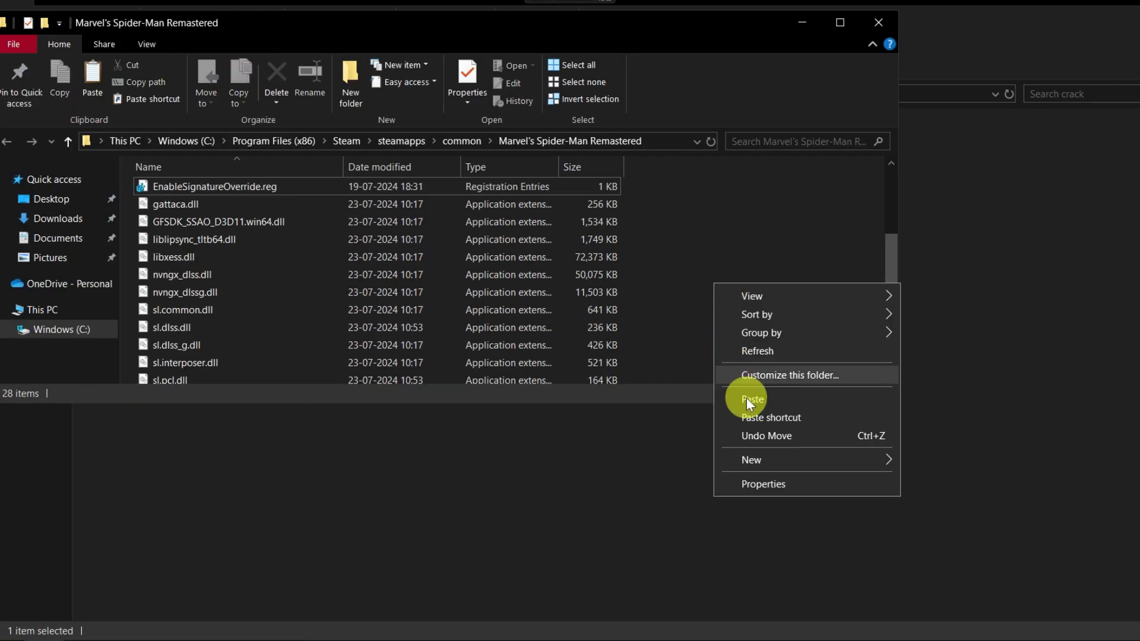
left_click(764, 397)
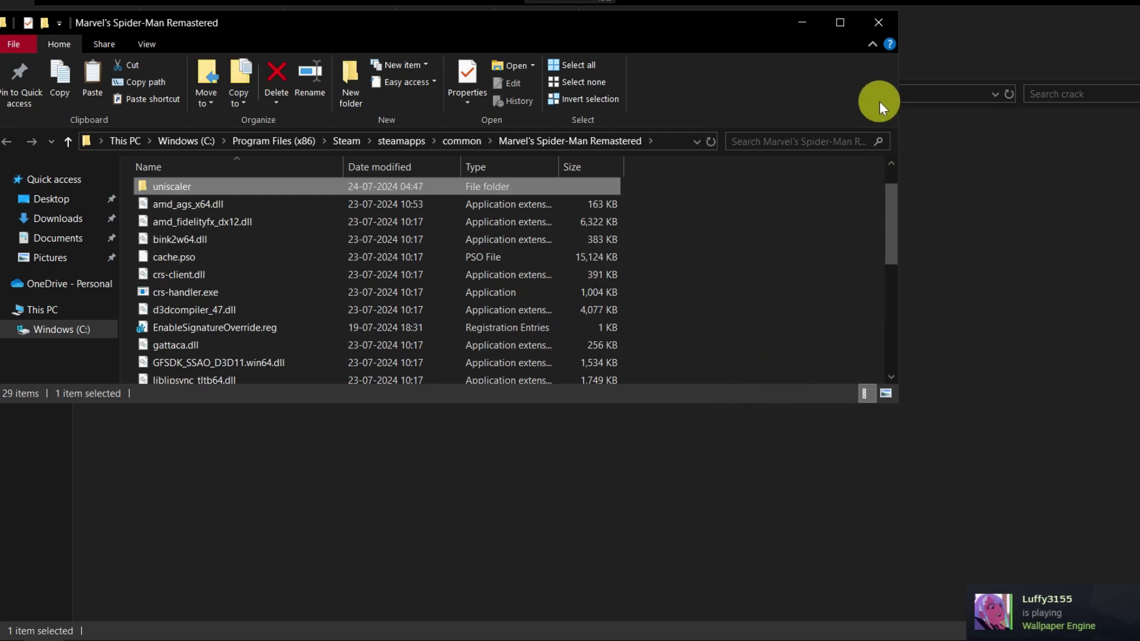
left_click(839, 23)
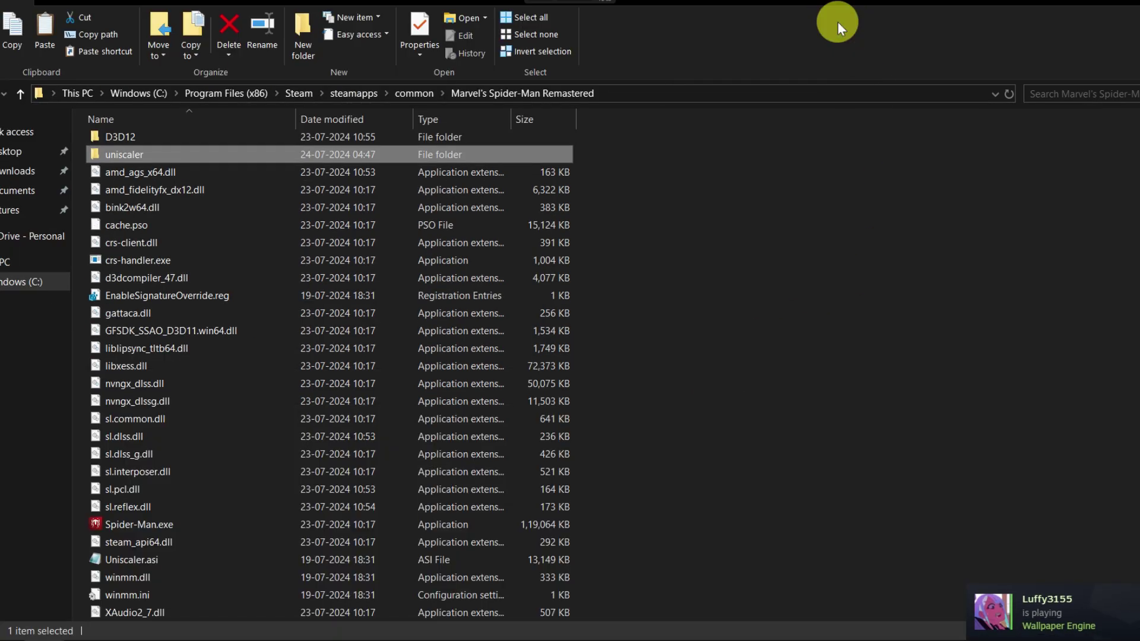
Merge EnableSignatureOverride.reg, confirming the registry warning and the success message.
double_click(205, 298)
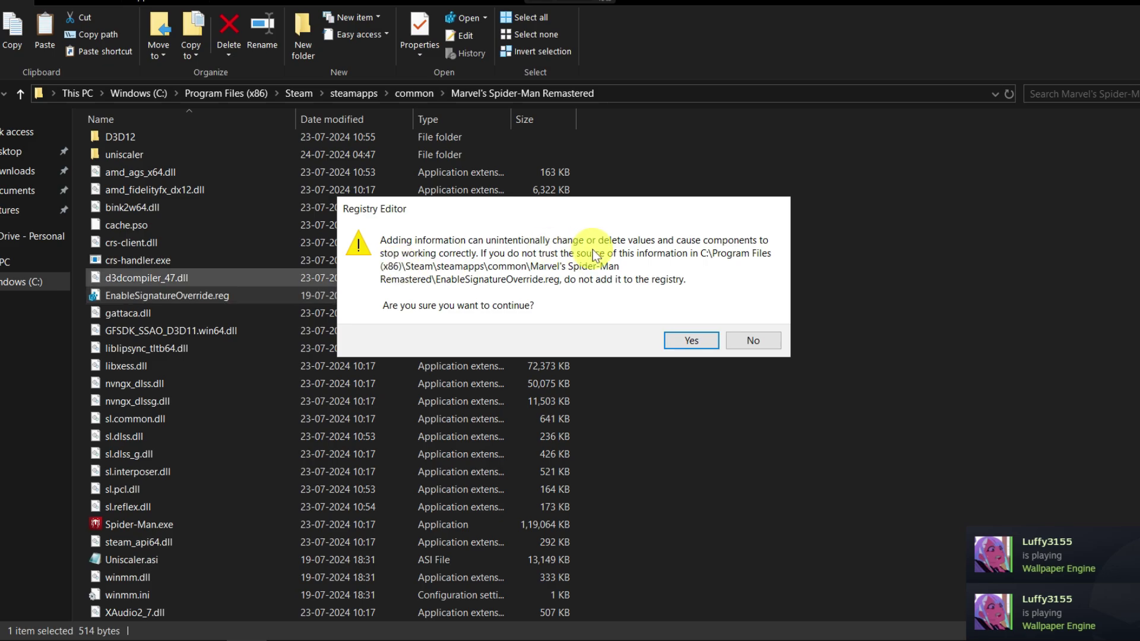
left_click(679, 340)
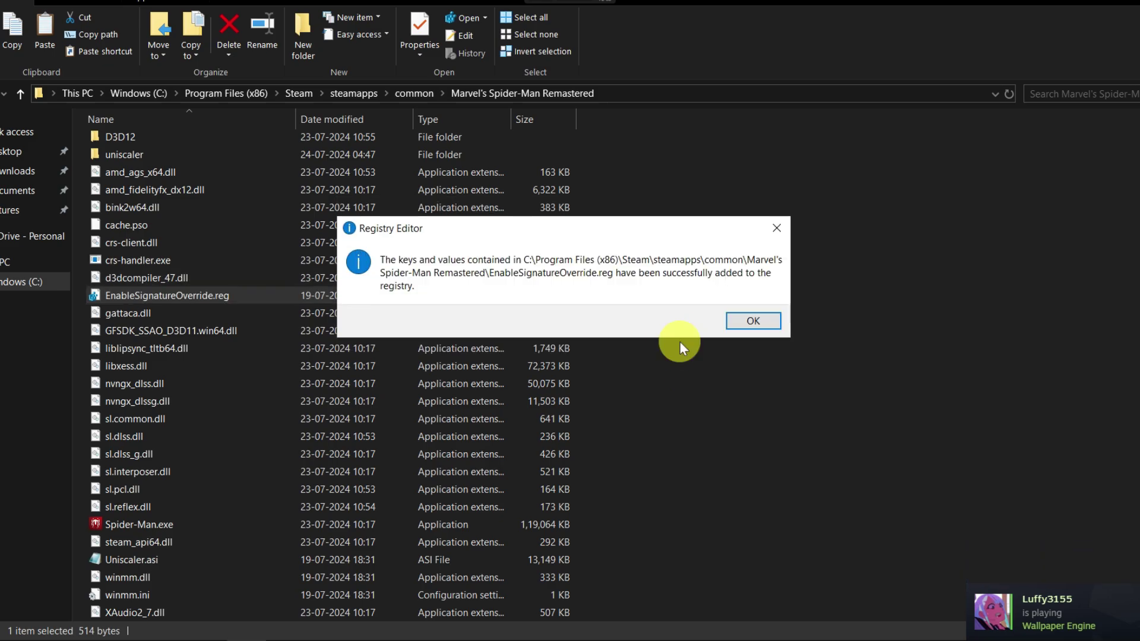
left_click(741, 320)
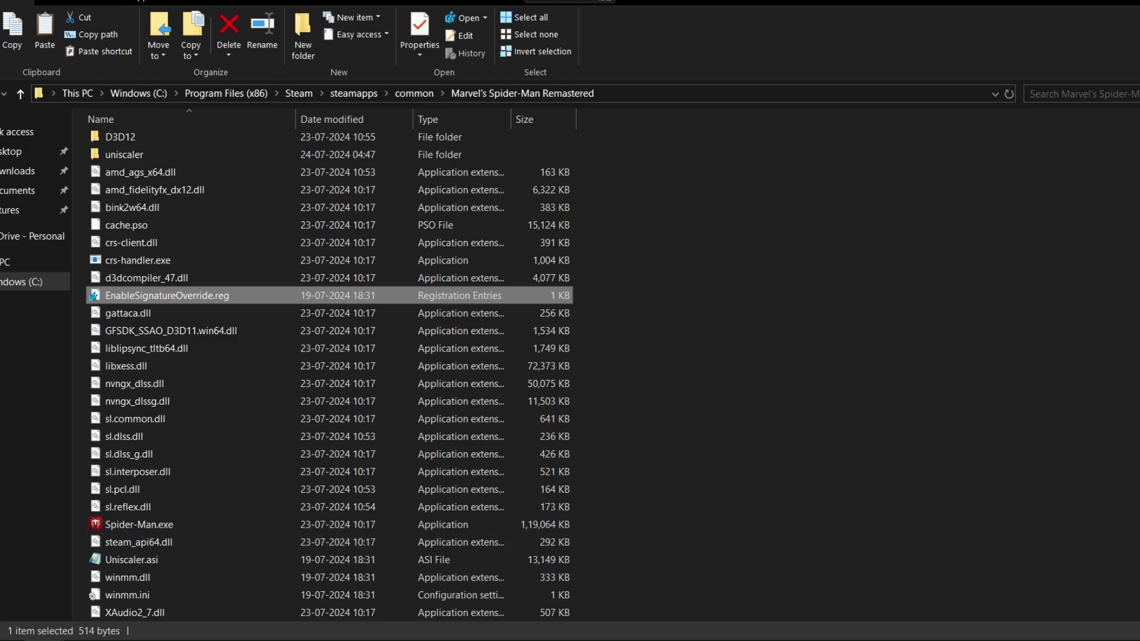
Run Spider-Man.exe once, quit from the launcher, then open uniscaler.config.toml in Notepad.
double_click(226, 526)
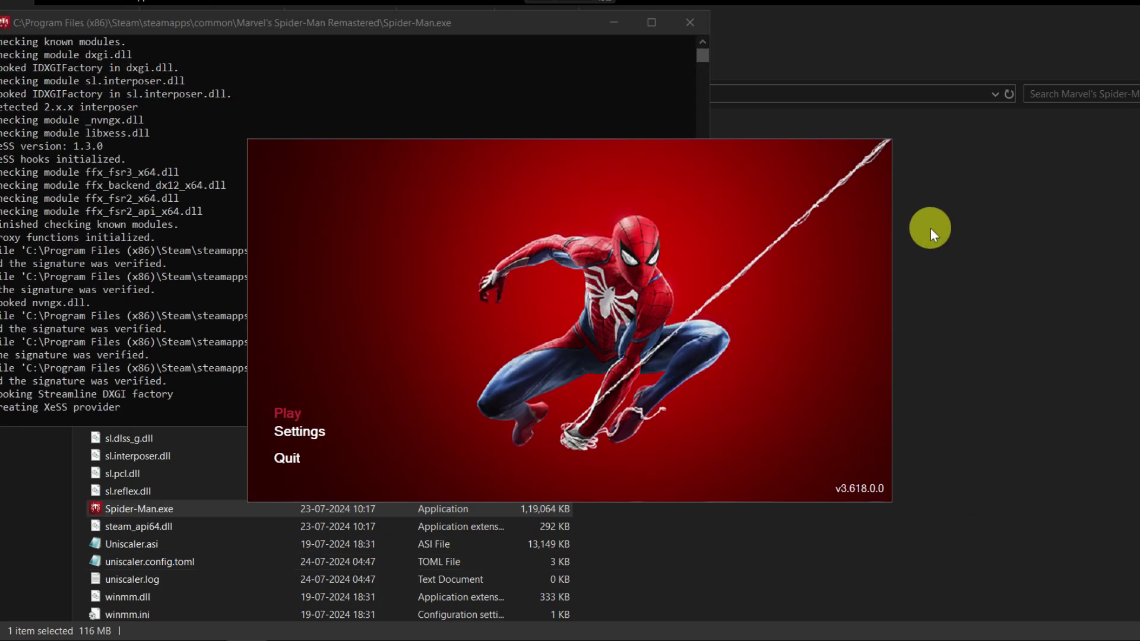
left_click(295, 458)
scroll(1013, 350, "down", 1)
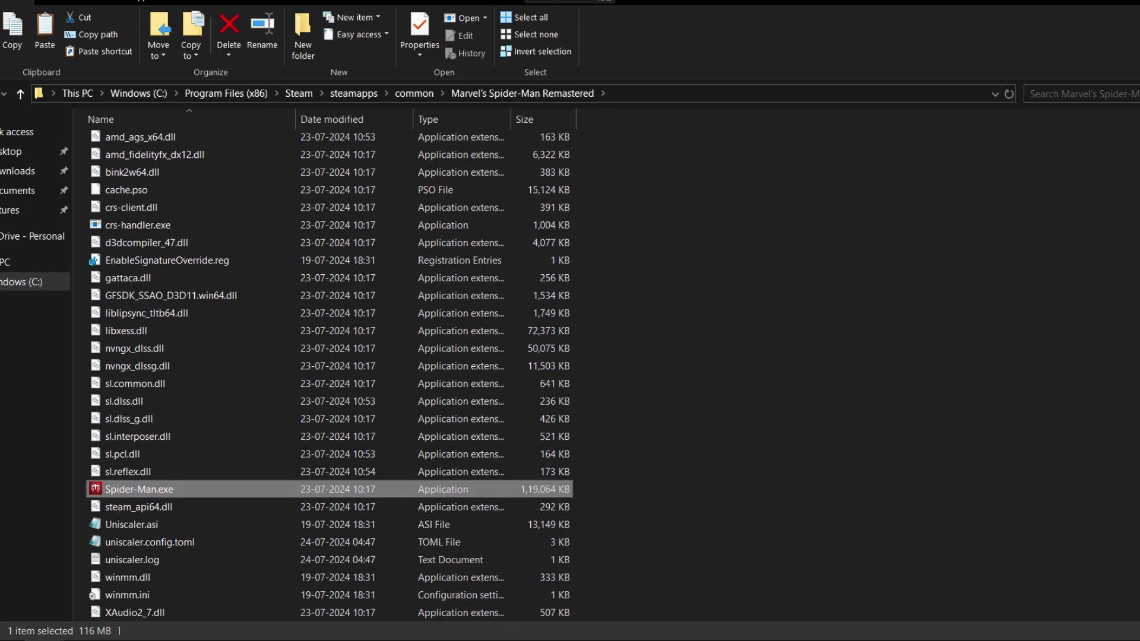
left_click(219, 540)
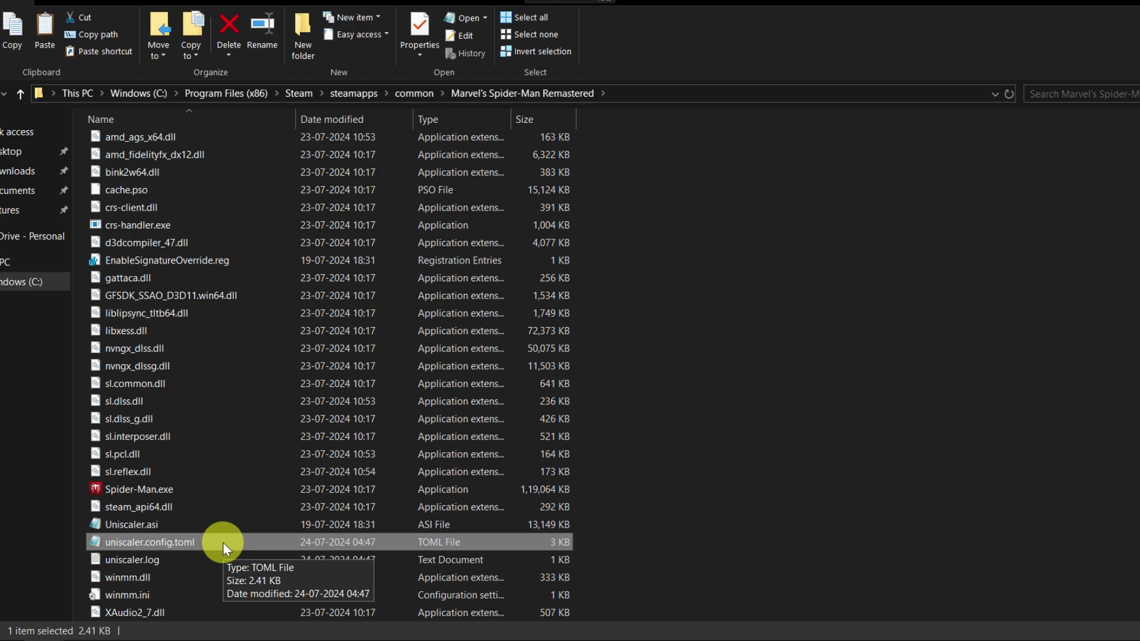
double_click(223, 543)
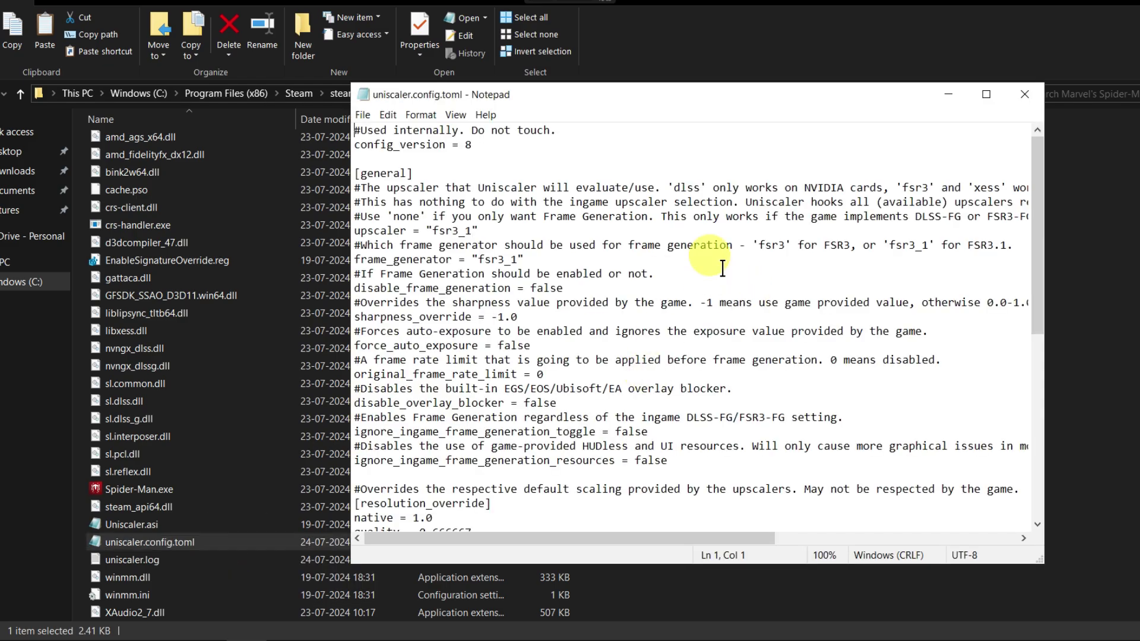
Replace the upscaler value "fsr3_1" with "none" in uniscaler.config.toml.
left_click(984, 102)
left_click(61, 111)
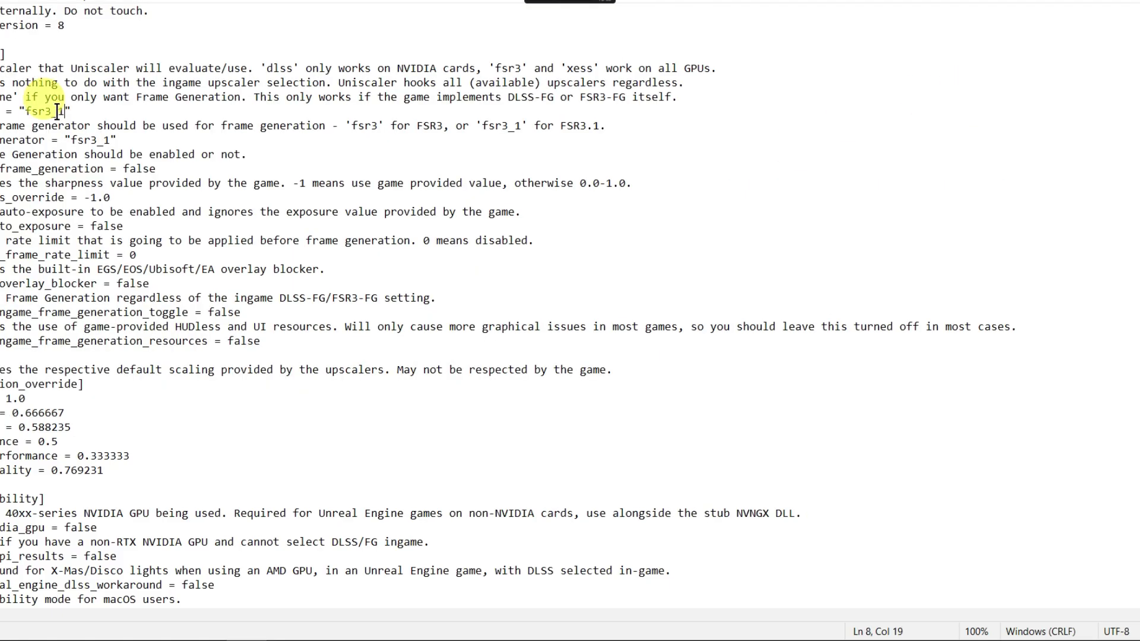
left_click_drag(1, 111, 83, 117)
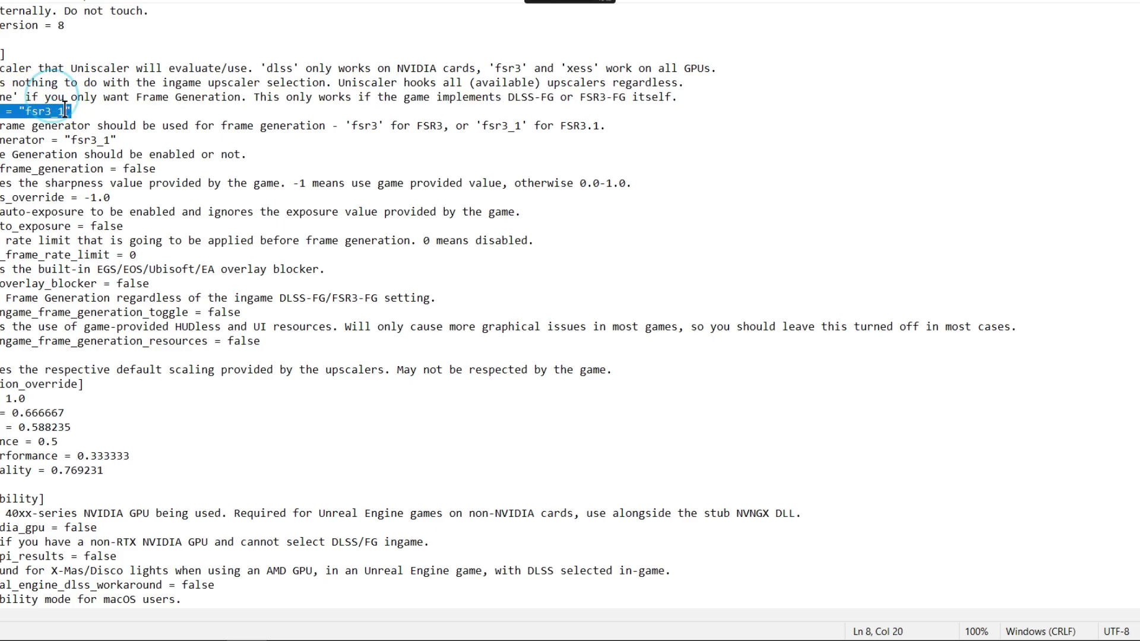
left_click(64, 111)
key("BackSpace")
key("BackSpace")
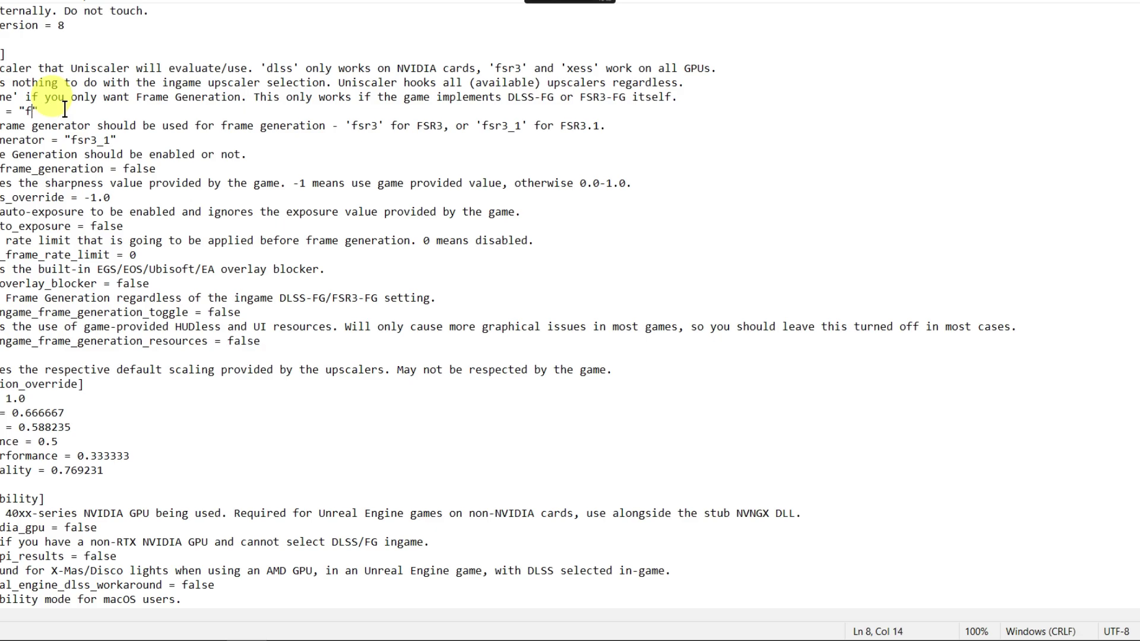
type("none")
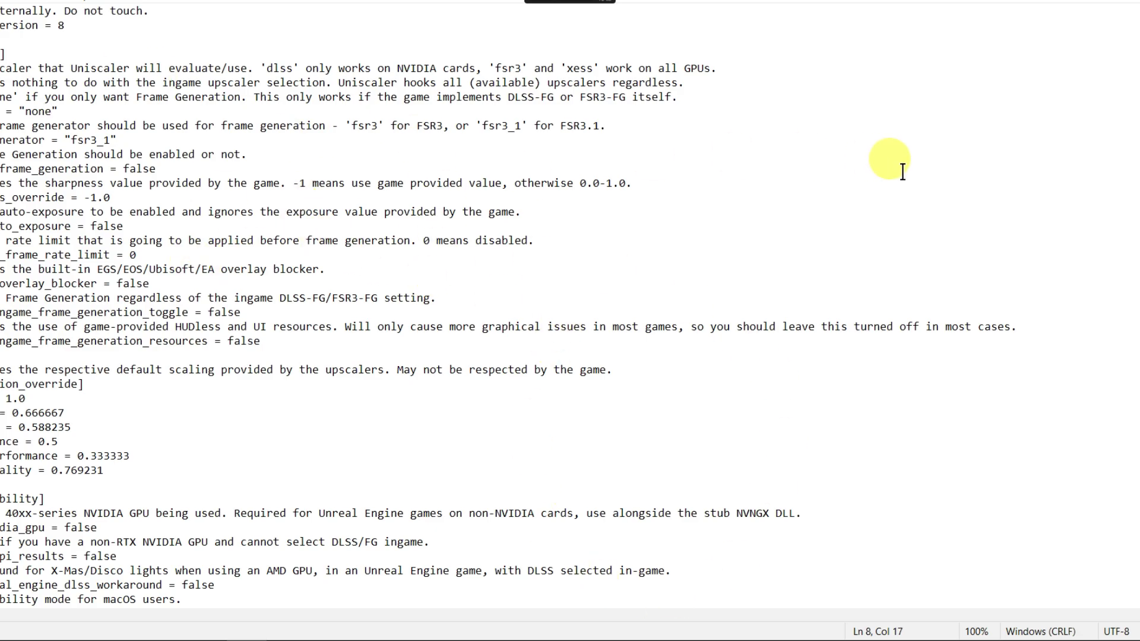
scroll(504, 307, "down", 1)
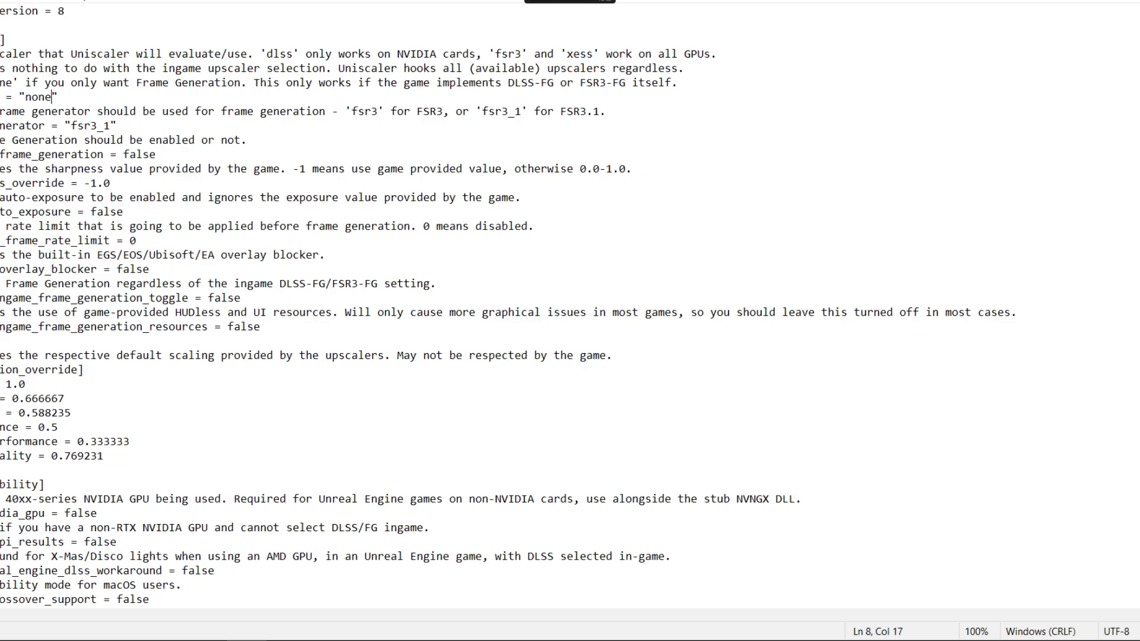
scroll(505, 307, "down", 2)
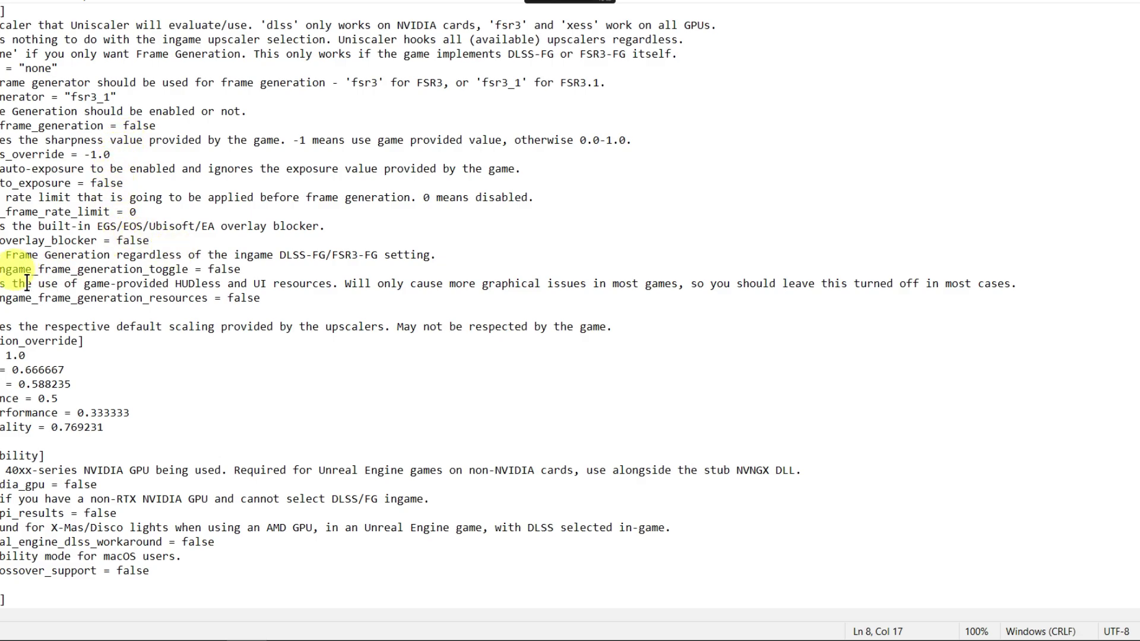
Change ingame_frame_generation_toggle from false to true.
left_click(189, 271)
key("shift+End")
key("shift+Home")
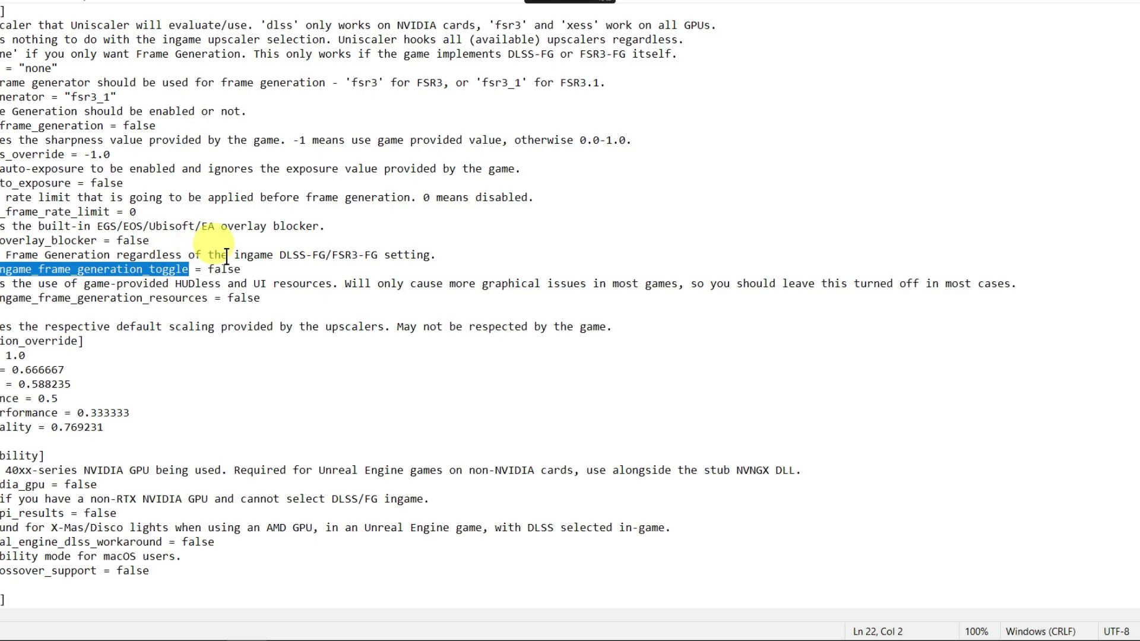
left_click(238, 270)
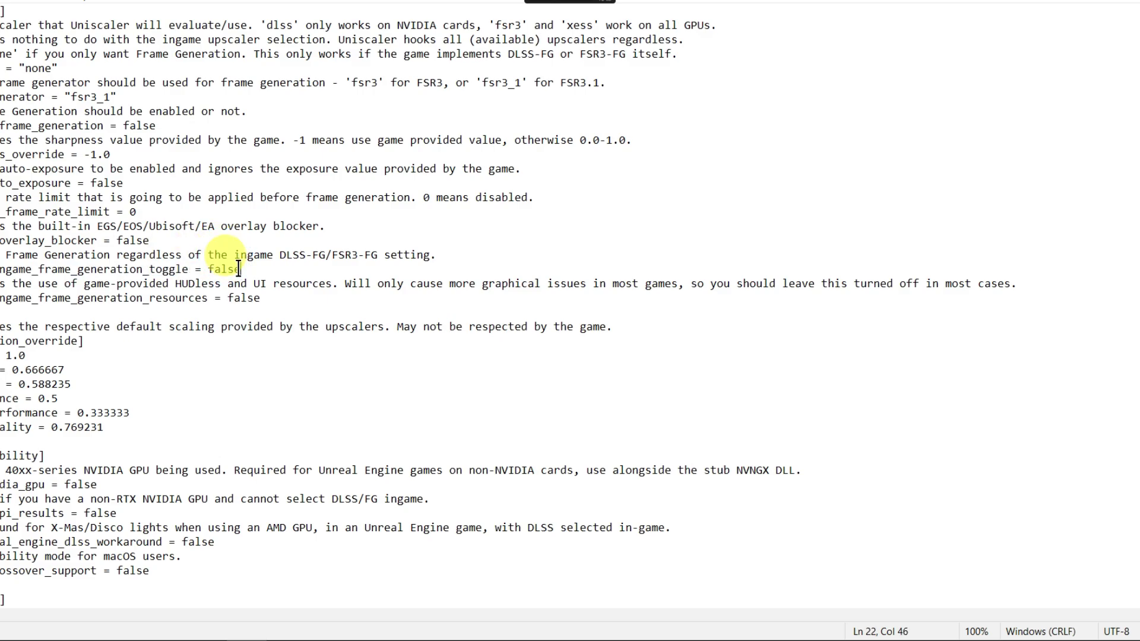
key("BackSpace")
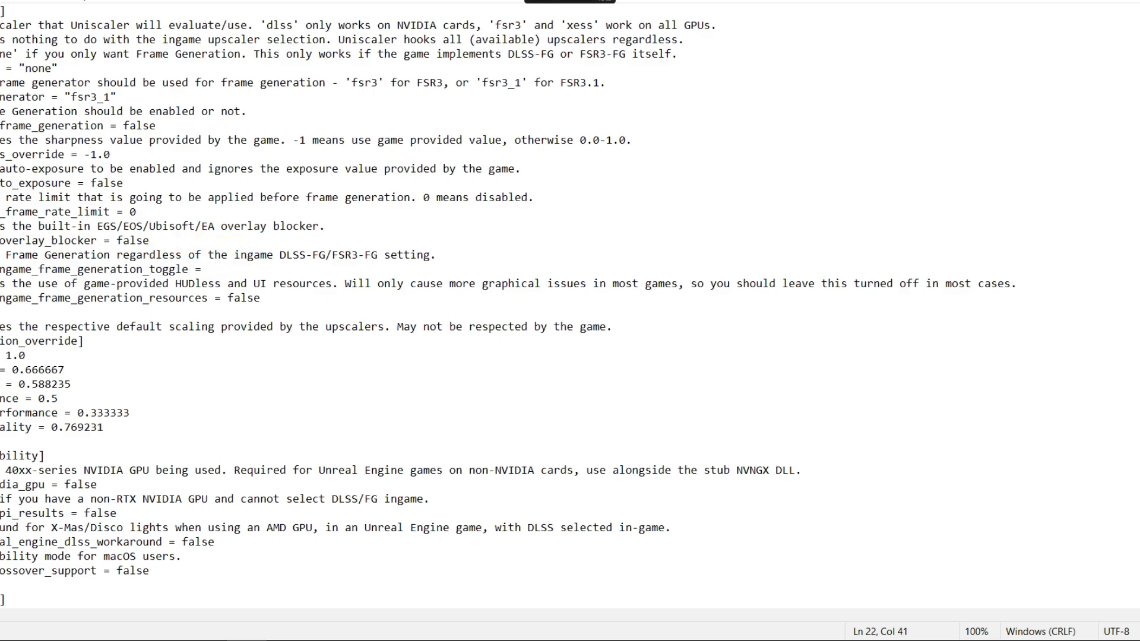
type("true")
scroll(1127, 315, "down", 2)
scroll(453, 342, "down", 2)
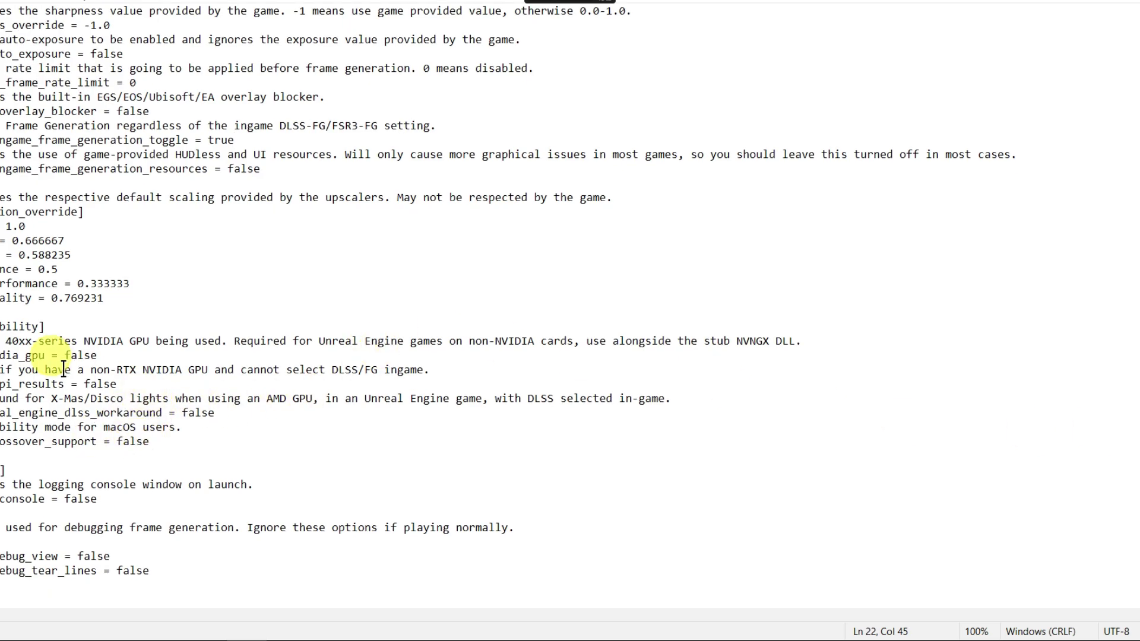
Set the fake nvapi results option for non-RTX NVIDIA GPUs to true.
left_click(99, 357)
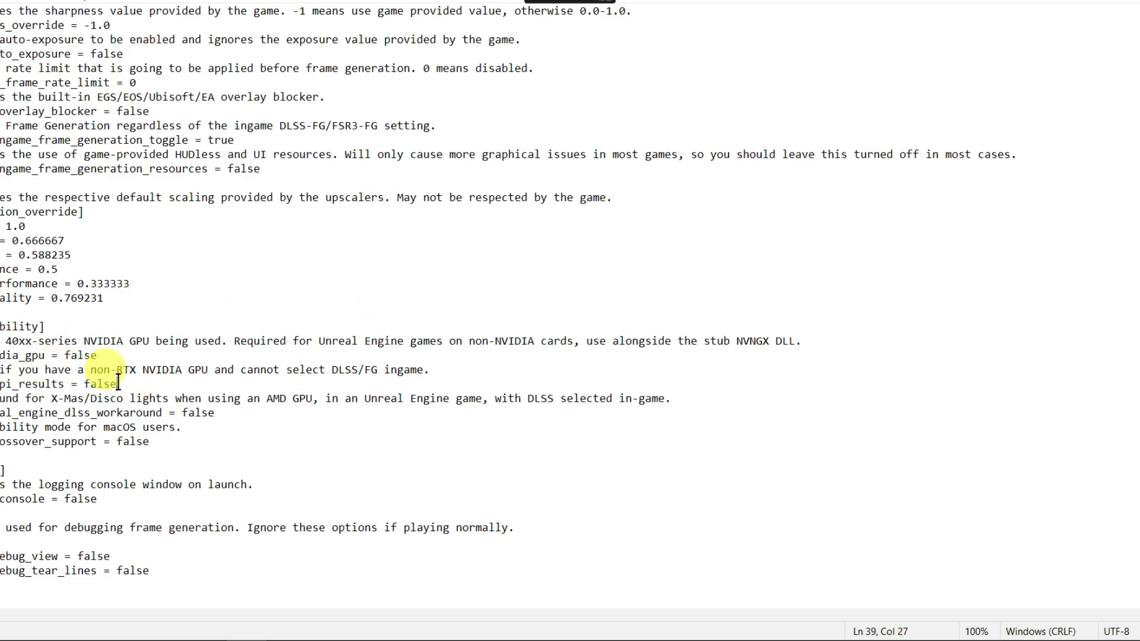
key("BackSpace")
key("BackSpace")
type("tru")
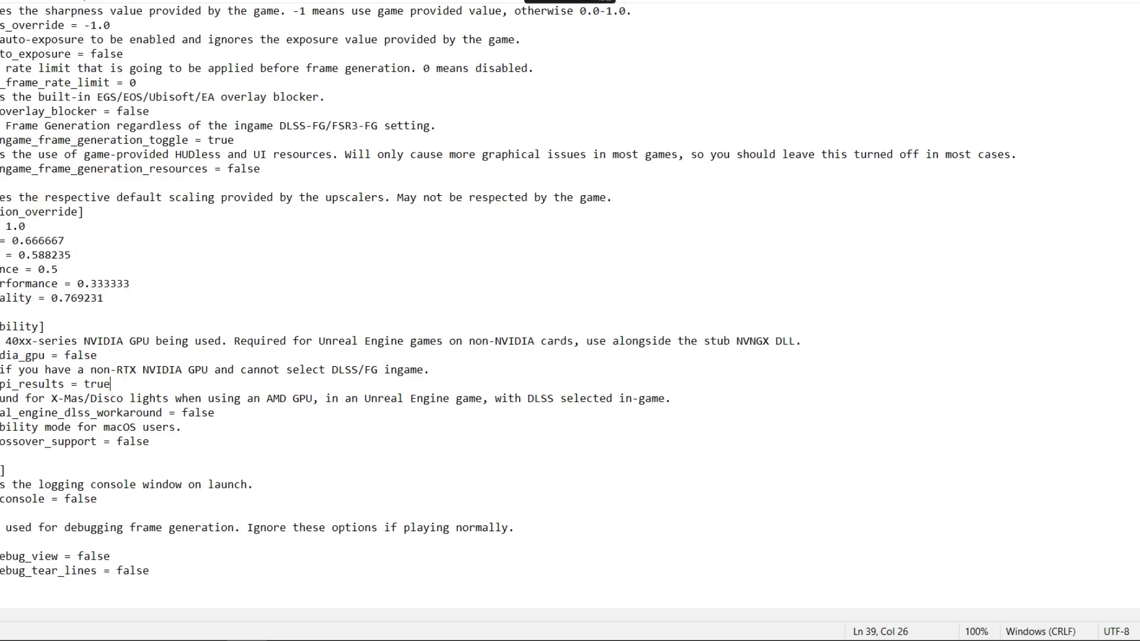
Save and close uniscaler.config.toml, then launch Spider-Man.exe.
key("alt+f")
key("s")
key("alt+F4")
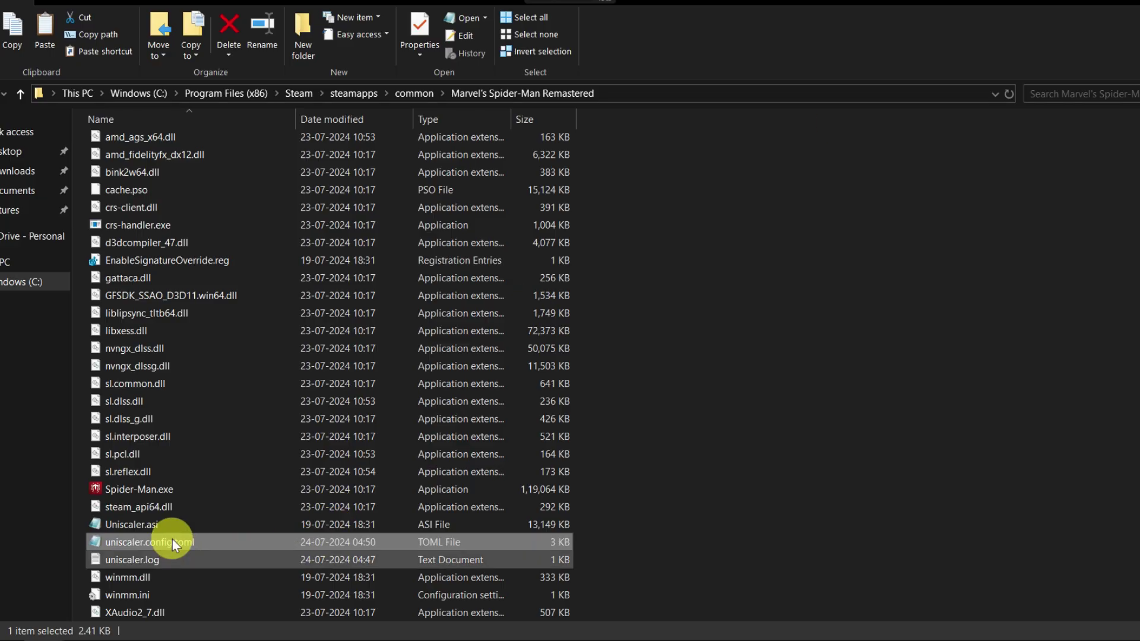
double_click(139, 489)
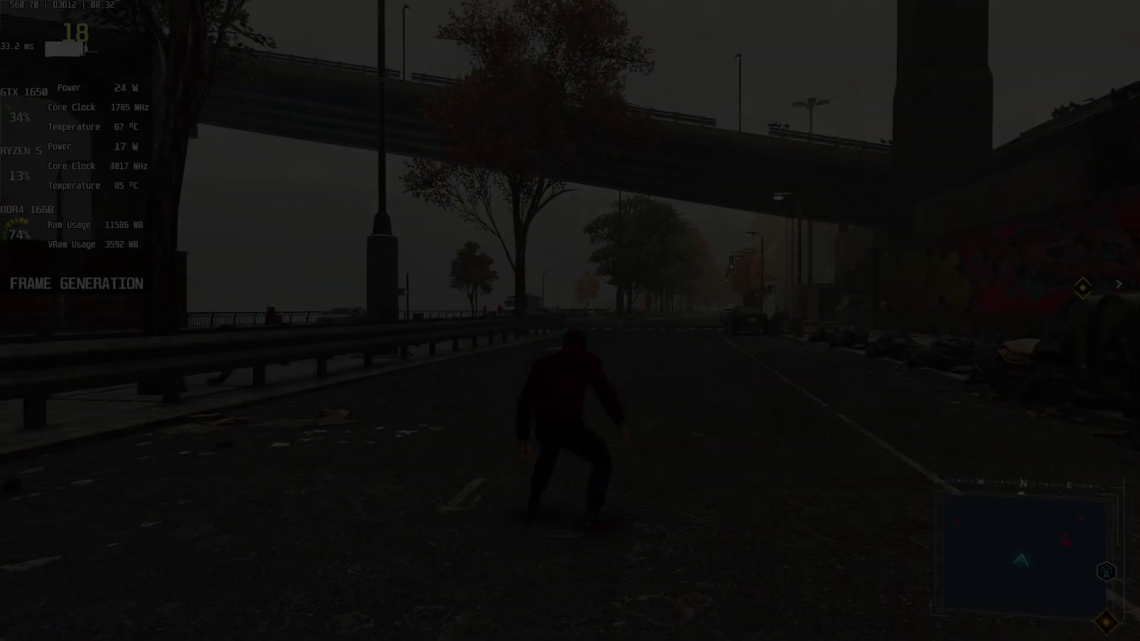
Review the Display tab's upscaling and frame generation rows in Settings, then view the Graphics tab.
key("Escape")
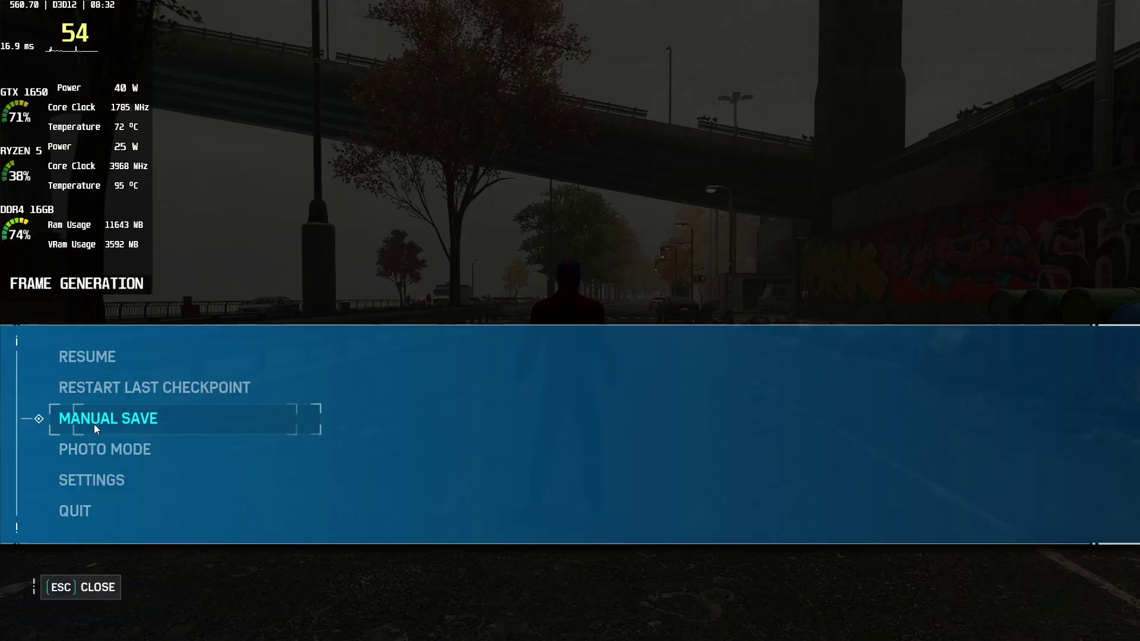
left_click(101, 483)
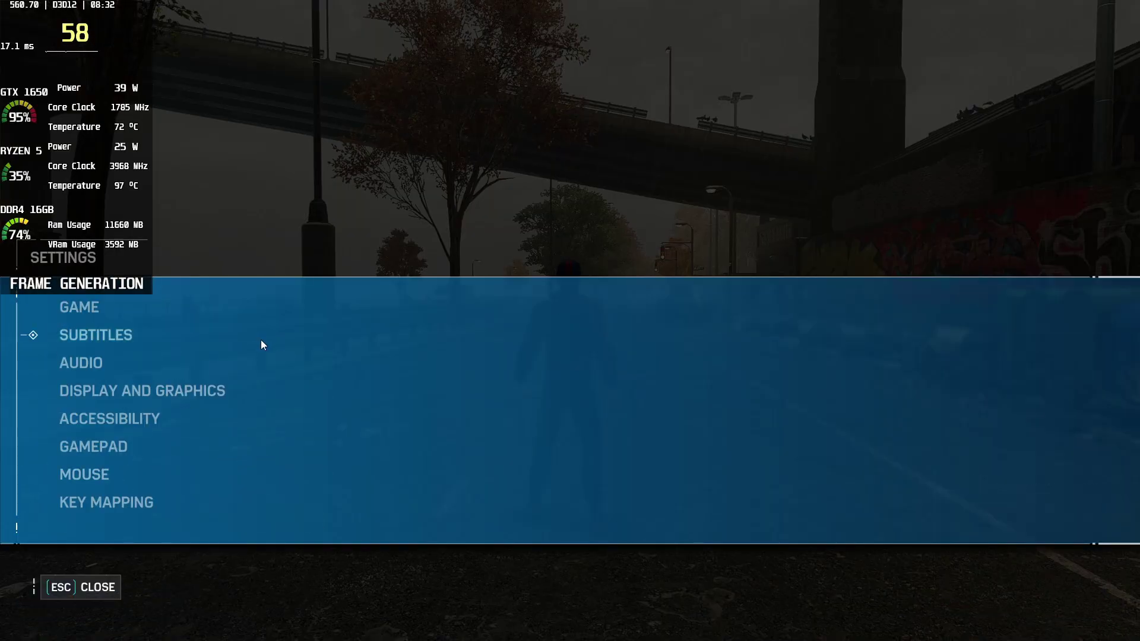
left_click(129, 390)
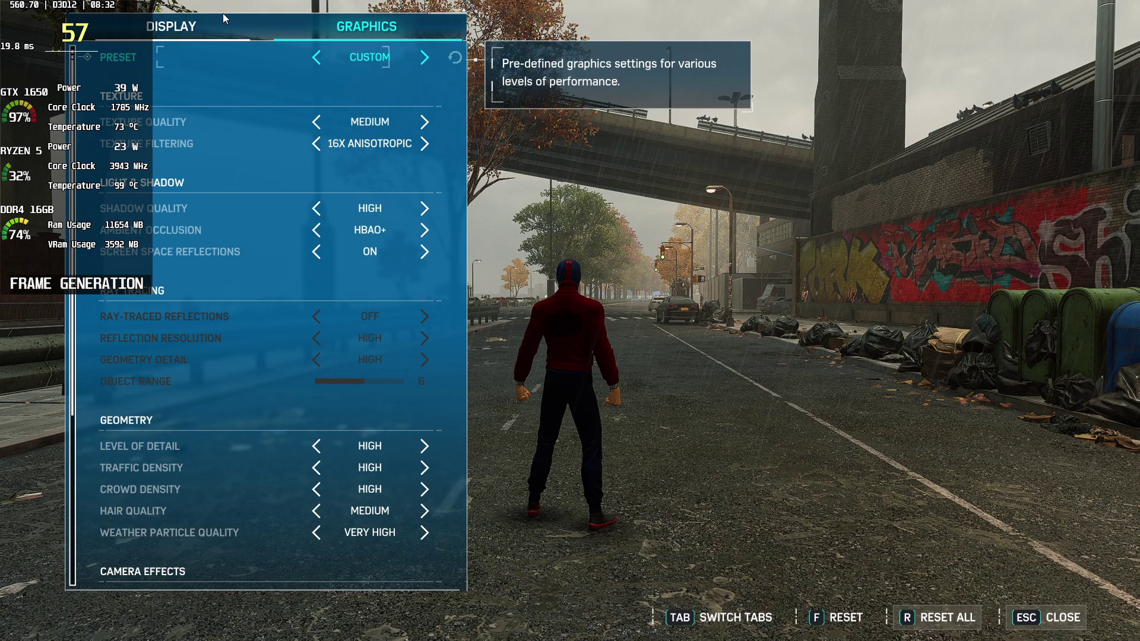
left_click(209, 21)
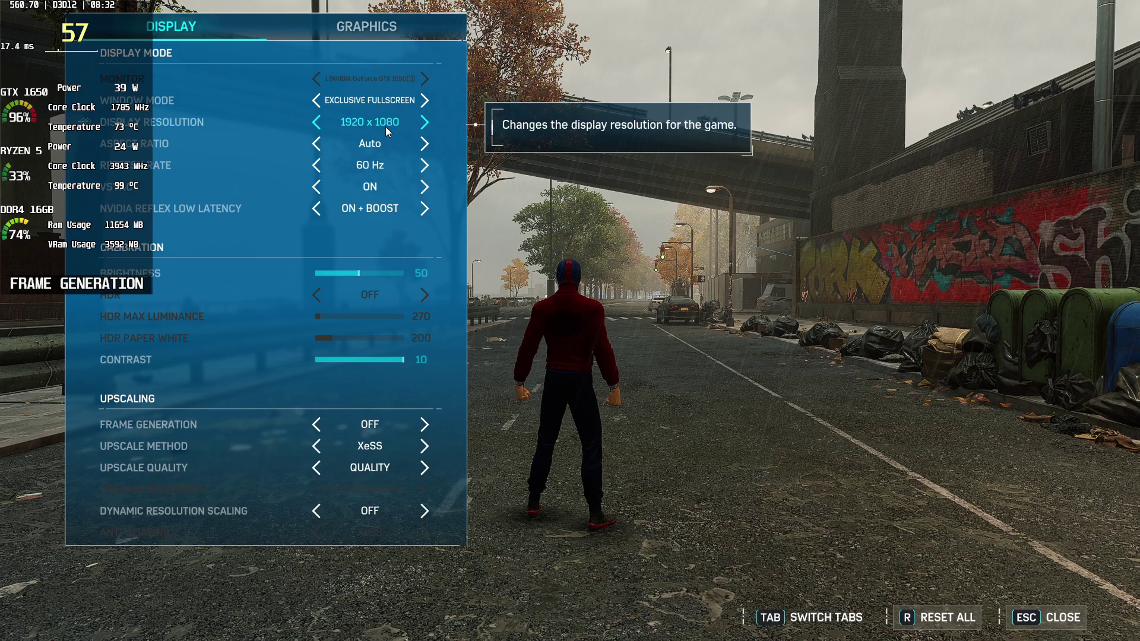
key("Down")
key("Down")
key("Down")
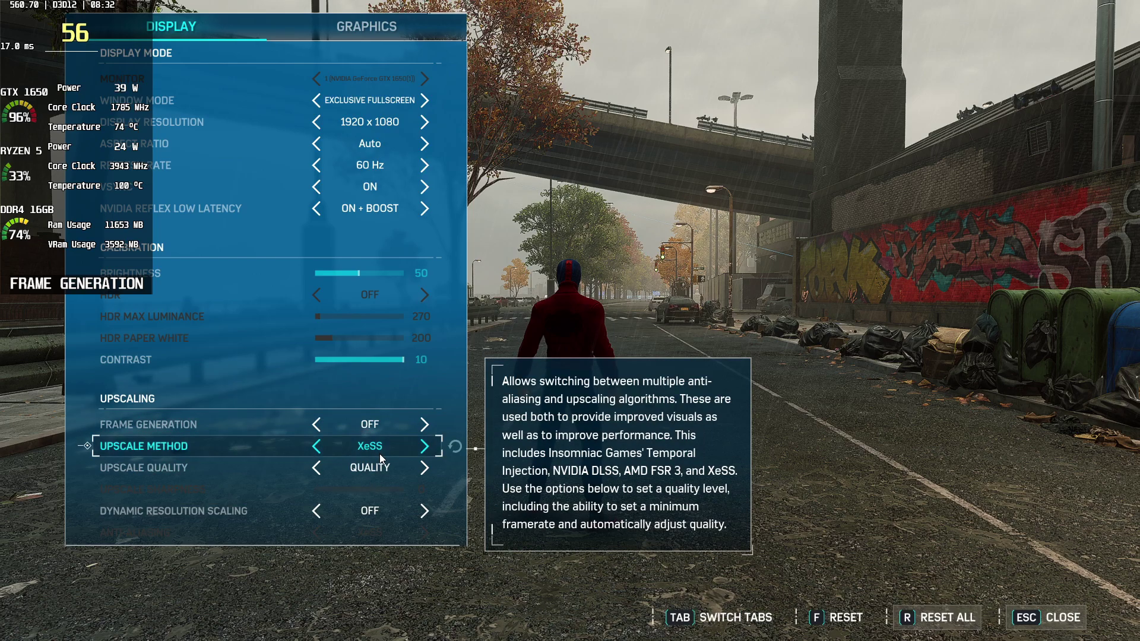
key("Down")
key("Down")
key("Down")
key("Down")
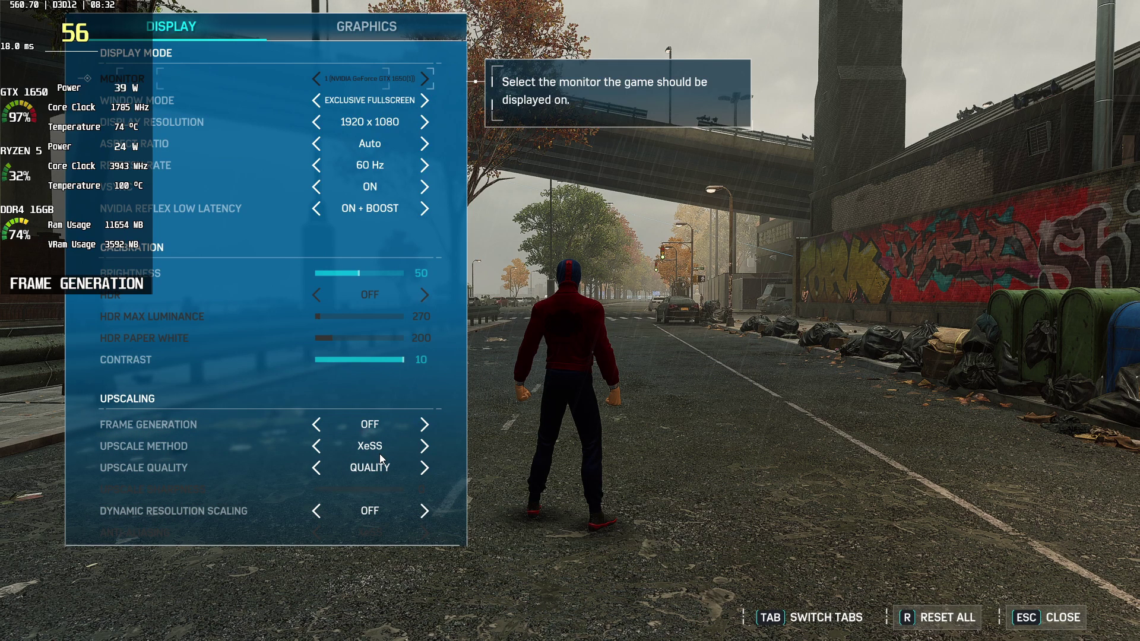
key("Down")
key("Down")
key("Down")
key("Down")
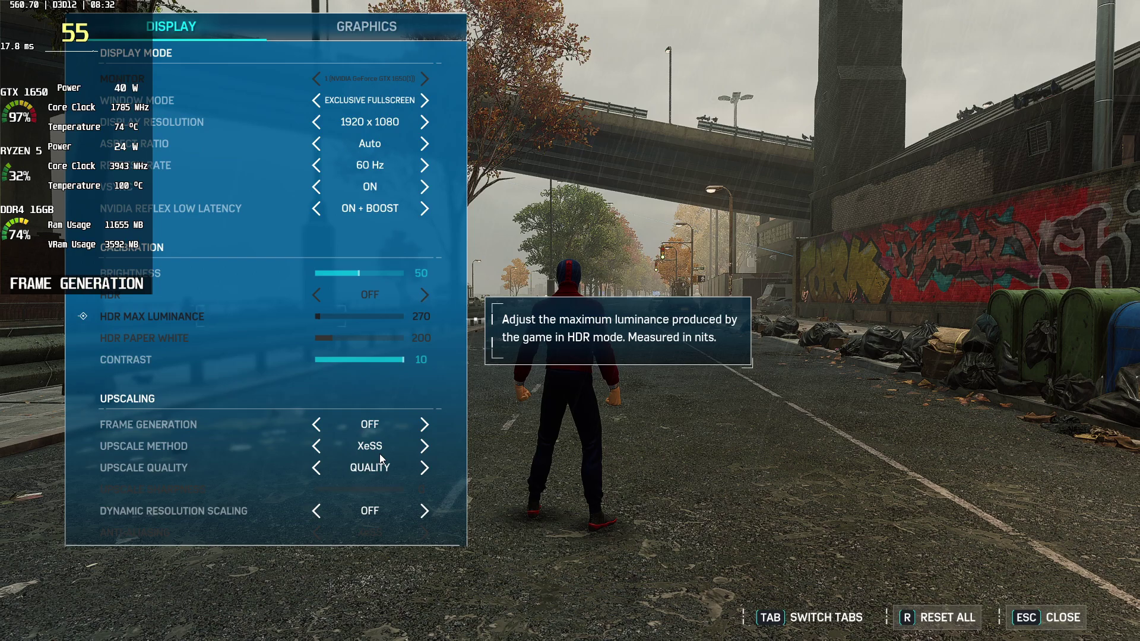
key("Down")
key("Down")
key("Down")
key("Down")
key("Down")
key("Up")
key("Up")
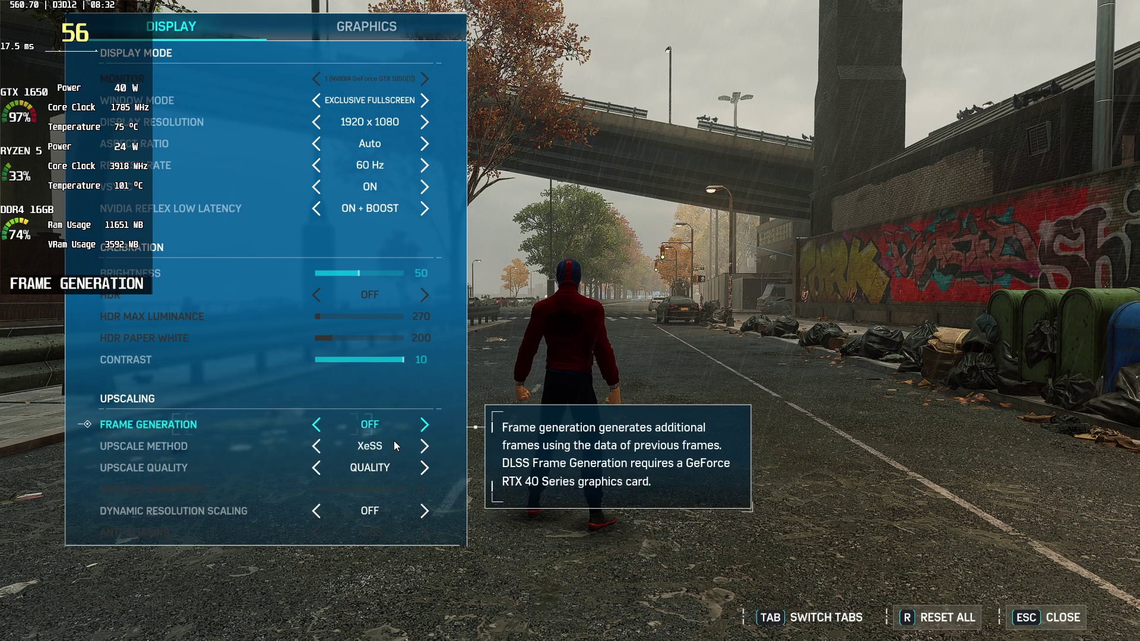
left_click(366, 22)
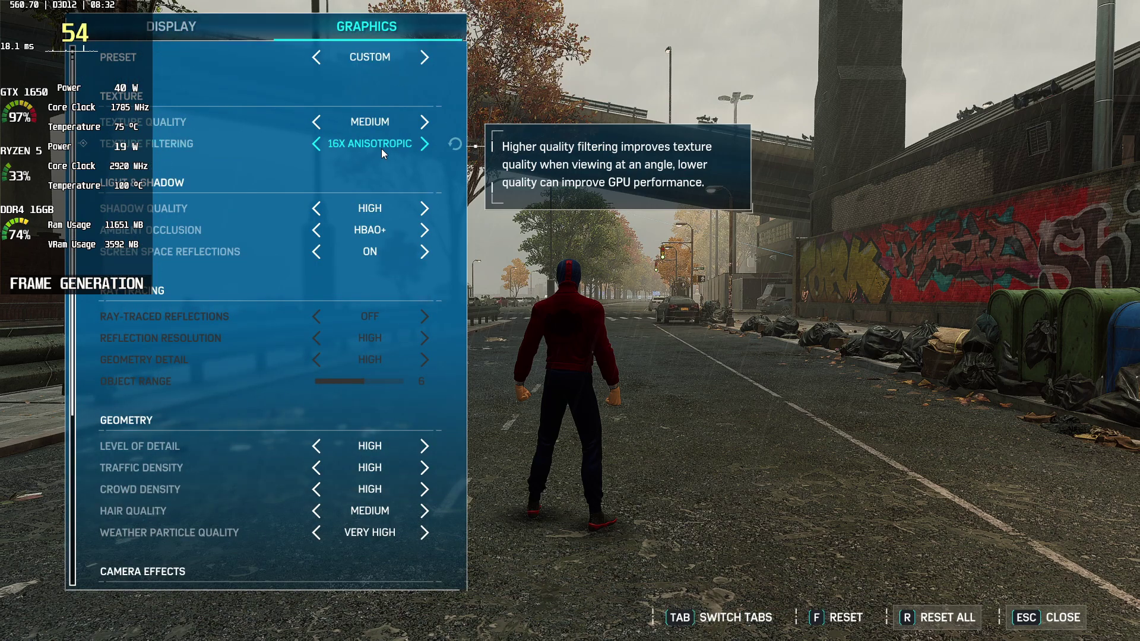
Browse the Graphics settings down to camera effects, check the Display tab, then exit to the pause menu.
key("Down")
key("Down")
key("Down")
key("Down")
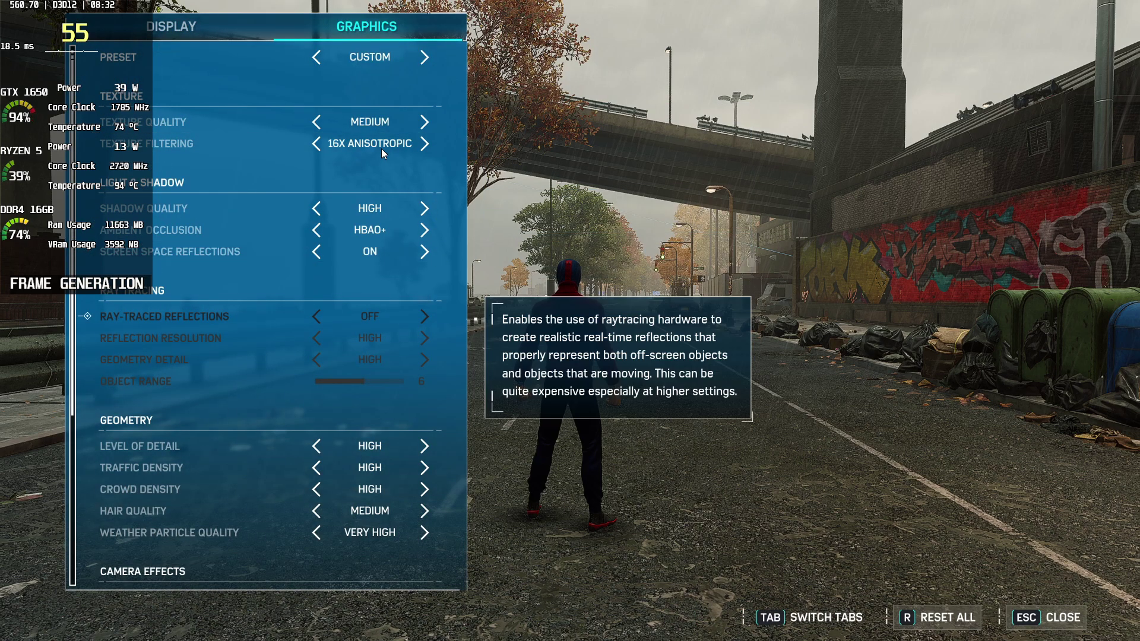
key("Down")
key("Down")
key("Down")
key("Down")
key("Down")
key("Down")
key("Down")
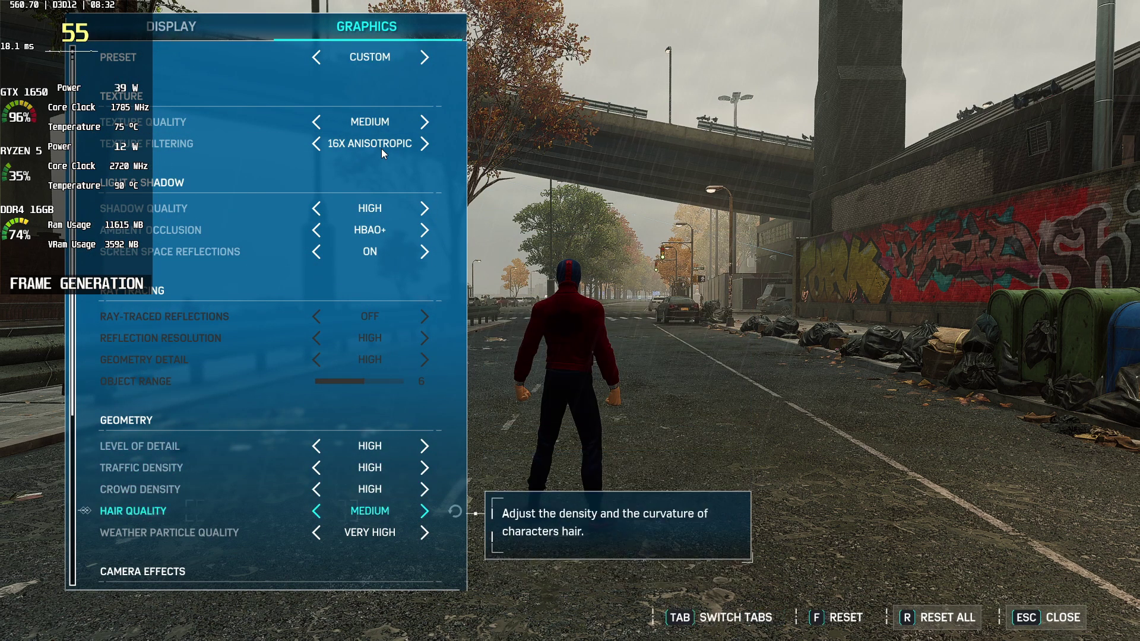
key("Down")
key("Down")
key("Down")
key("Down")
key("Down")
key("Down")
key("Down")
key("Down")
key("Down")
key("Down")
key("Down")
key("Down")
key("Down")
key("Down")
key("Down")
key("Down")
key("Down")
key("Down")
key("Down")
key("Down")
key("Down")
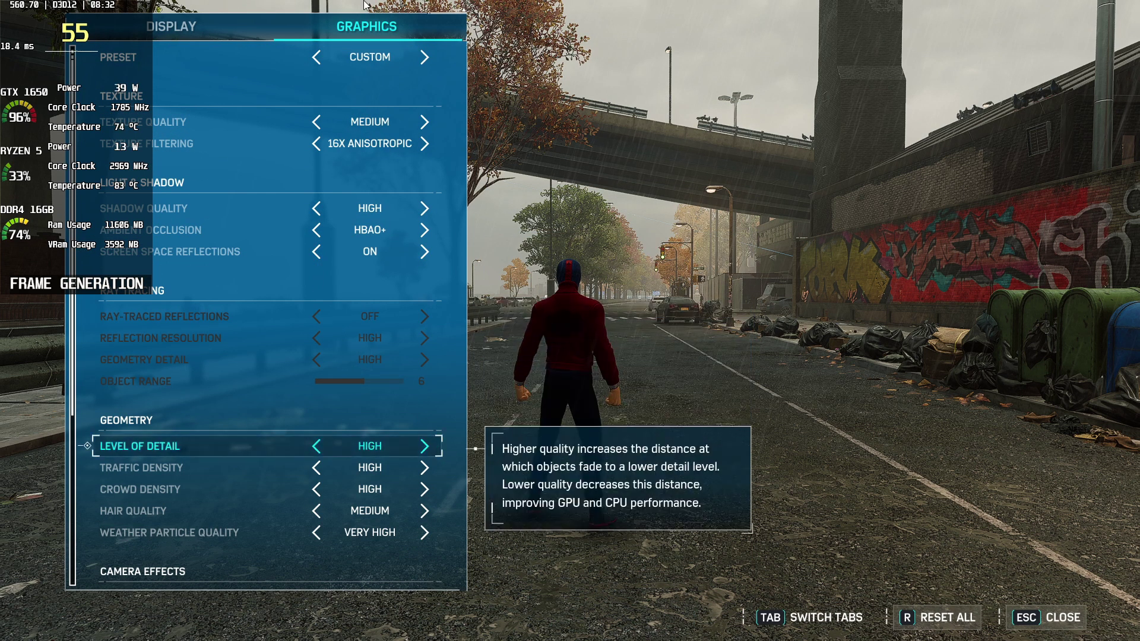
left_click(173, 32)
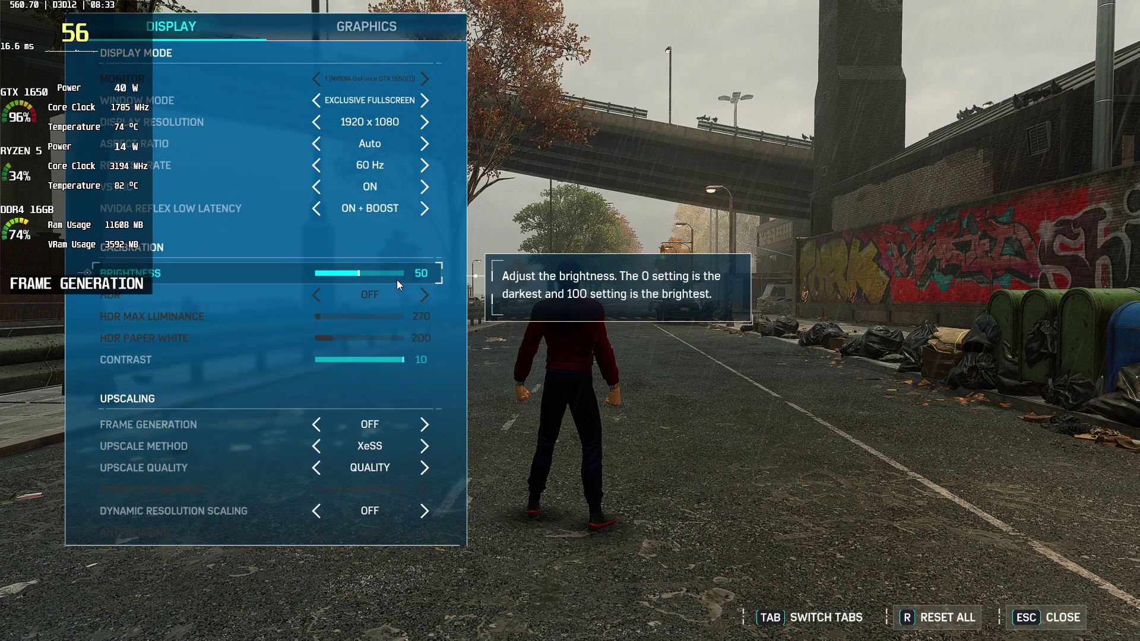
key("Escape")
key("Escape")
key("Escape")
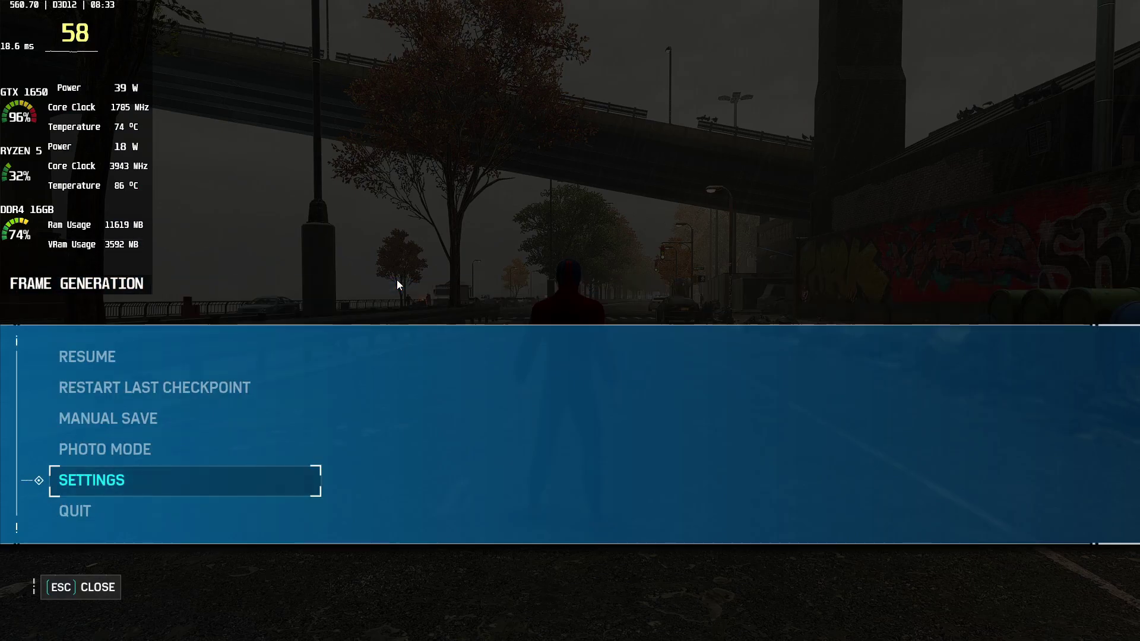